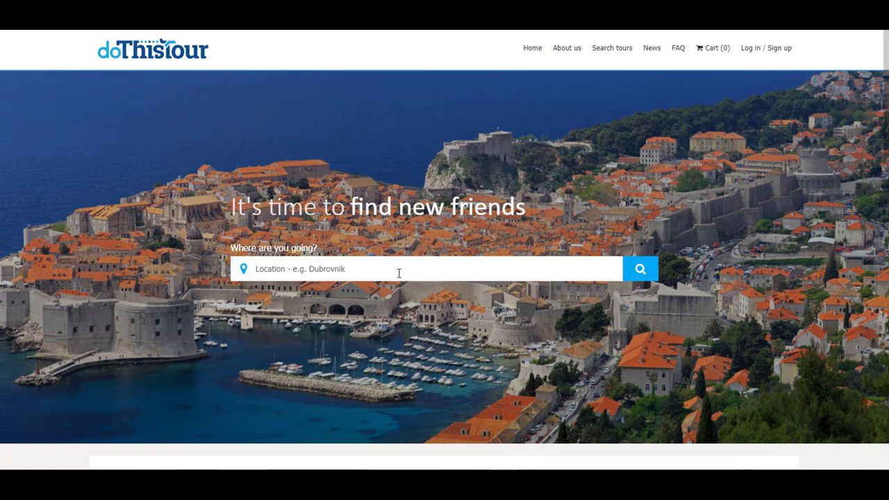
{"action": "scroll", "coordinate": [399, 273], "scroll_direction": "down", "scroll_amount": 4}
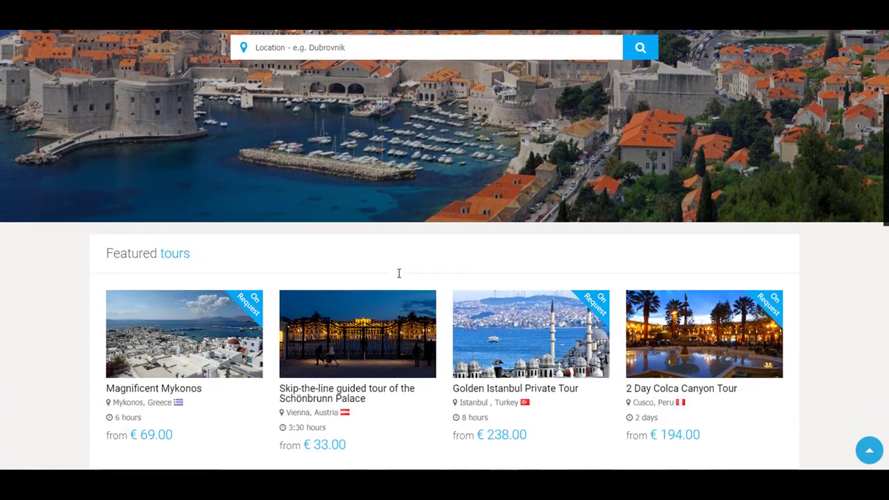
{"action": "scroll", "coordinate": [315, 287], "scroll_direction": "down", "scroll_amount": 4}
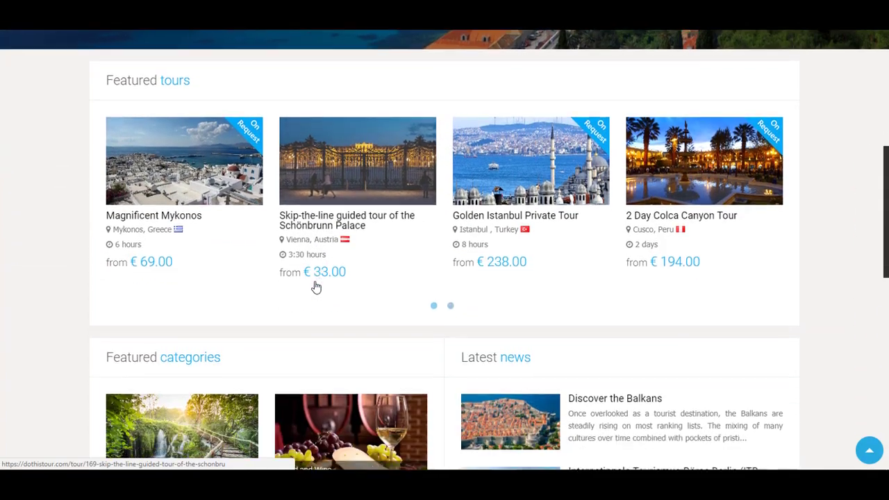
{"action": "scroll", "coordinate": [315, 287], "scroll_direction": "down", "scroll_amount": 1}
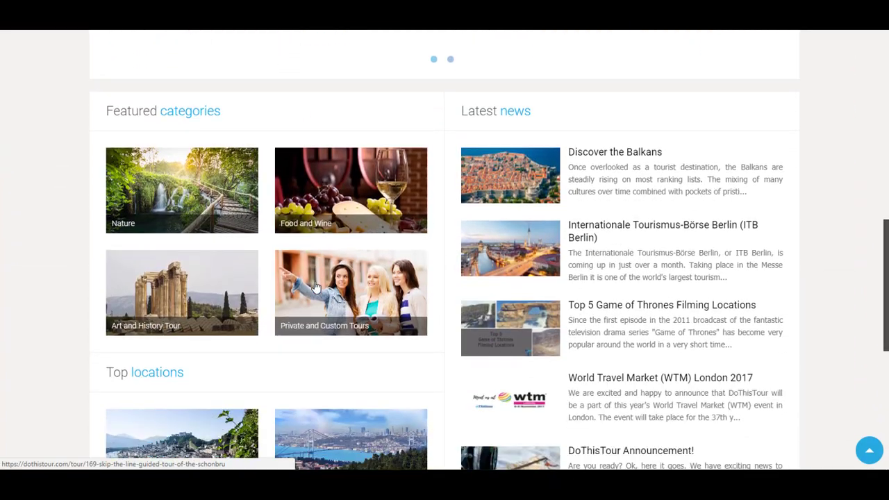
{"action": "scroll", "coordinate": [346, 339], "scroll_direction": "down", "scroll_amount": 1}
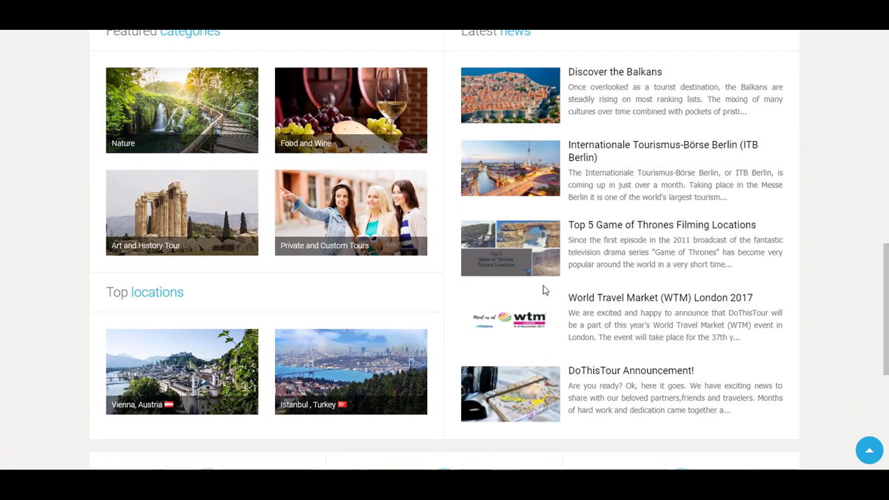
{"action": "scroll", "coordinate": [544, 290], "scroll_direction": "down", "scroll_amount": 5}
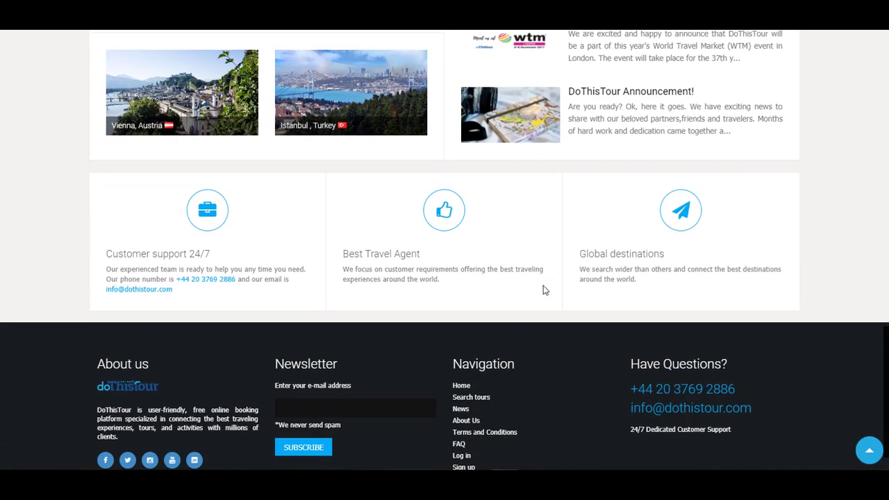
{"action": "scroll", "coordinate": [536, 336], "scroll_direction": "up", "scroll_amount": 9}
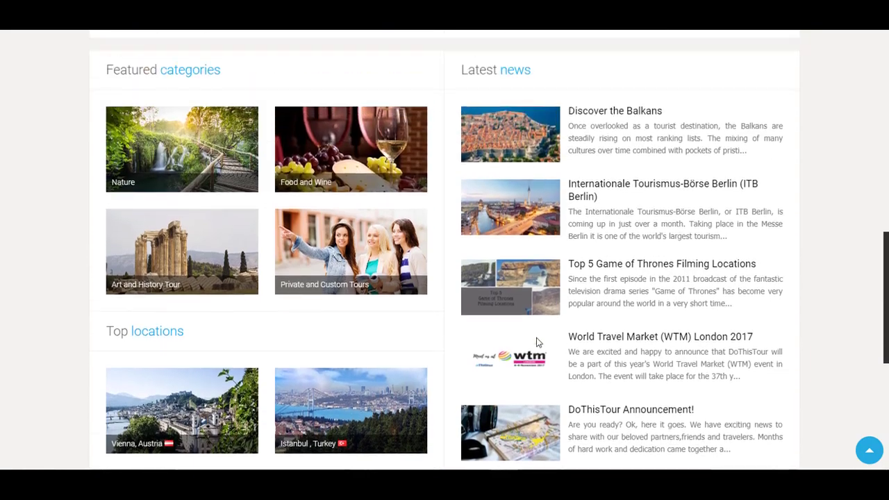
{"action": "scroll", "coordinate": [537, 337], "scroll_direction": "up", "scroll_amount": 10}
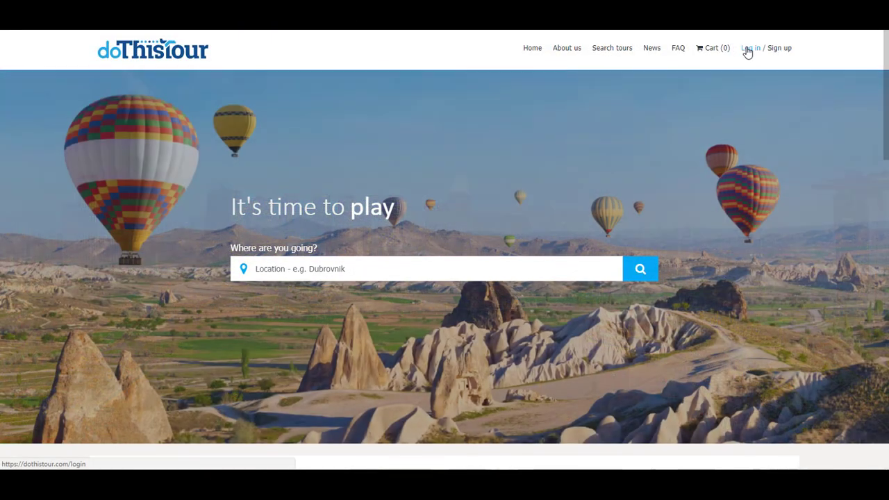
Sign in to DoThisTour with the administrator username and password
{"action": "left_click", "coordinate": [747, 51]}
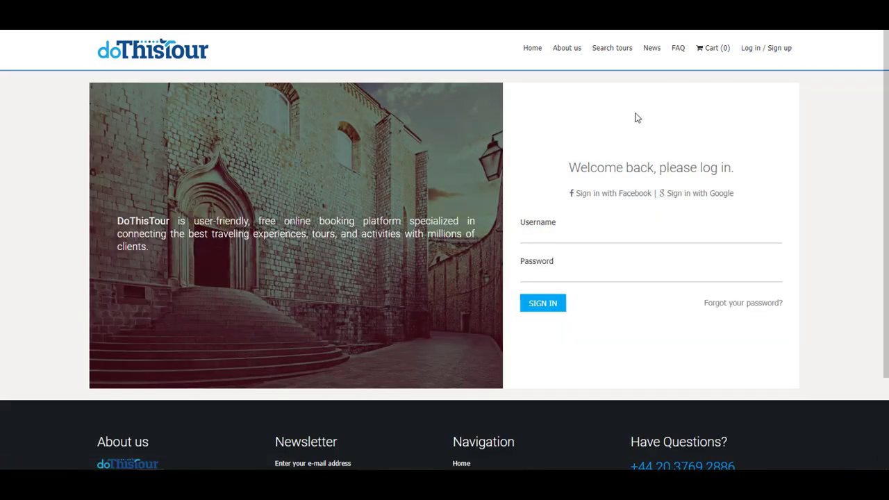
{"action": "left_click", "coordinate": [599, 238]}
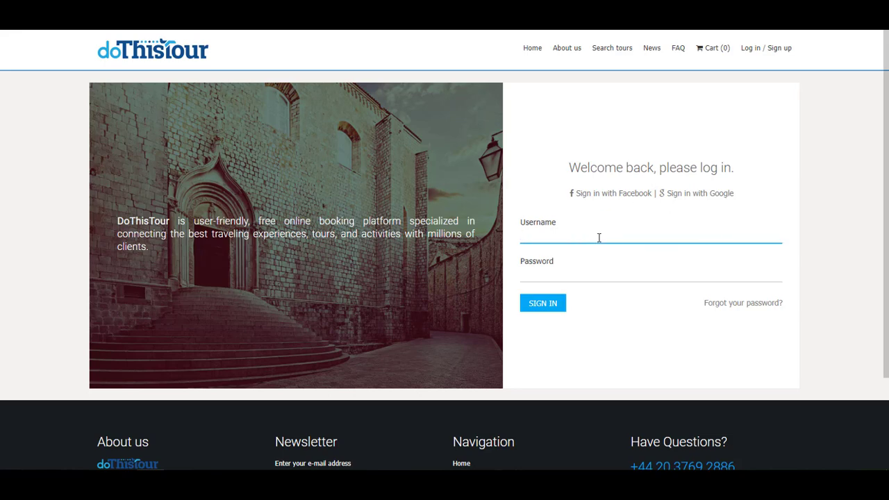
{"action": "type", "text": "admin123"}
{"action": "key", "text": "Tab"}
{"action": "type", "text": "admin123456"}
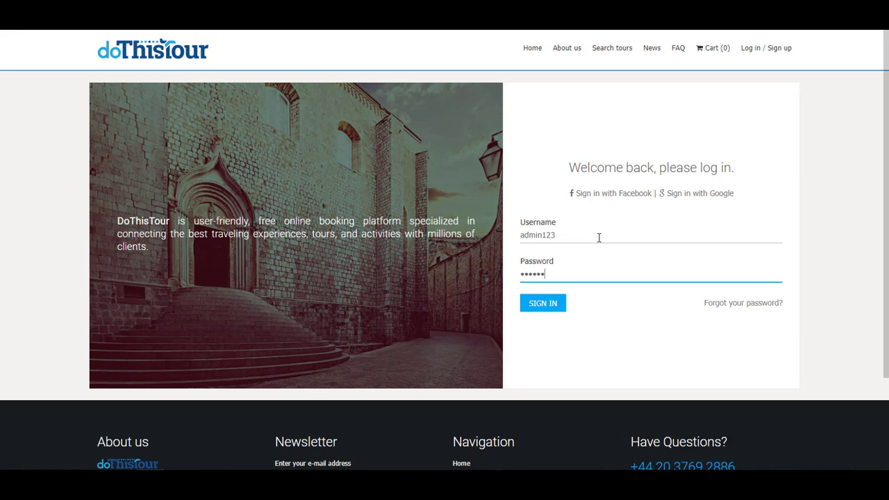
{"action": "type", "text": "78"}
{"action": "left_click", "coordinate": [550, 307]}
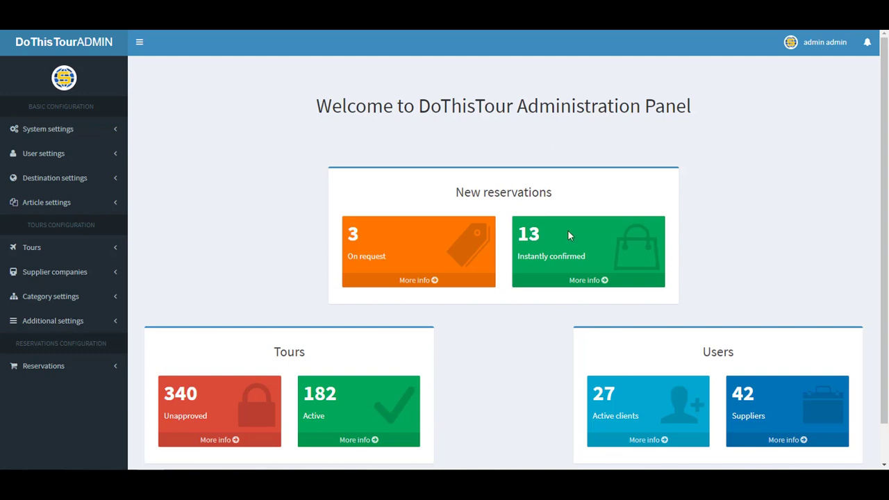
Scroll through the dashboard and view the signed-in admin's account details
{"action": "scroll", "coordinate": [567, 233], "scroll_direction": "down", "scroll_amount": 1}
{"action": "scroll", "coordinate": [568, 235], "scroll_direction": "up", "scroll_amount": 1}
{"action": "scroll", "coordinate": [443, 238], "scroll_direction": "down", "scroll_amount": 1}
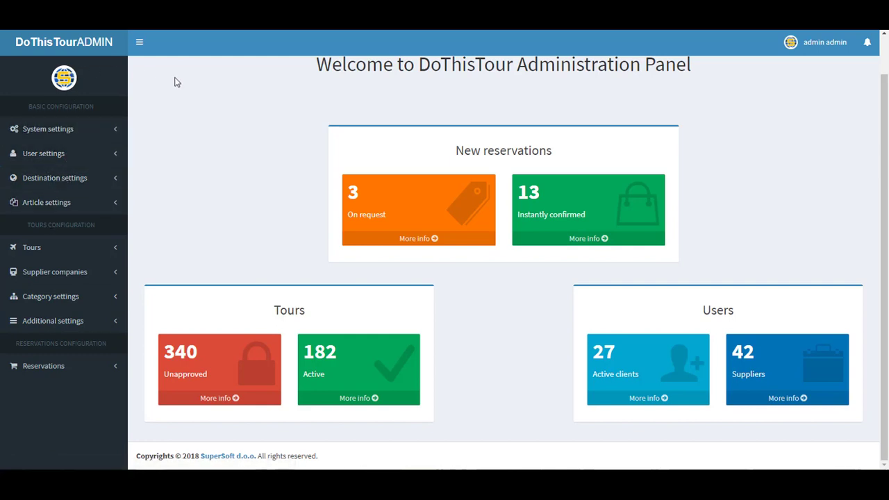
{"action": "scroll", "coordinate": [312, 87], "scroll_direction": "up", "scroll_amount": 1}
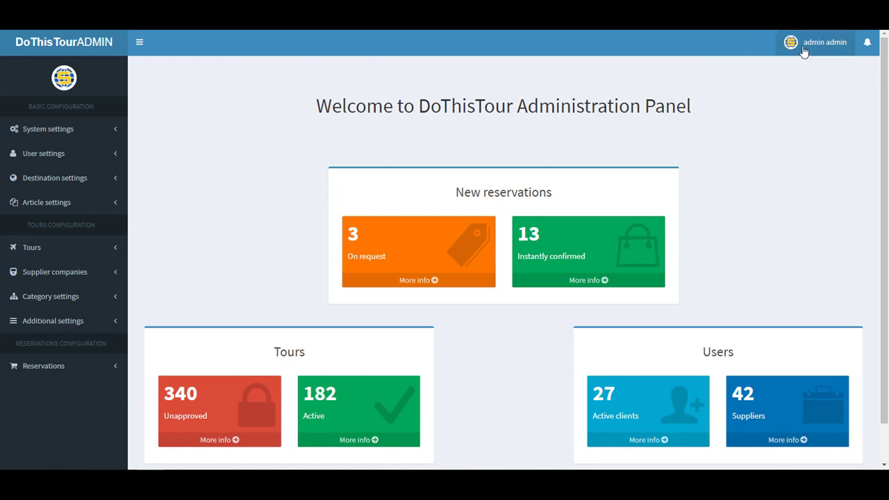
{"action": "left_click", "coordinate": [806, 50]}
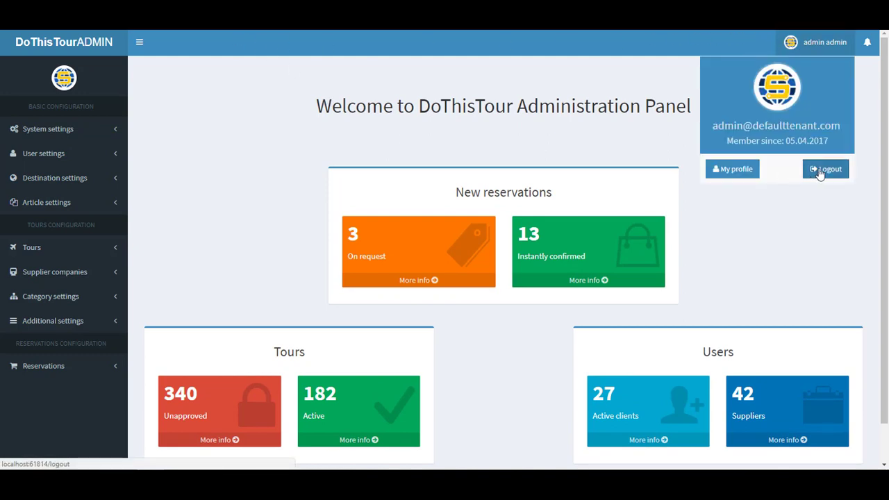
{"action": "left_click", "coordinate": [869, 46]}
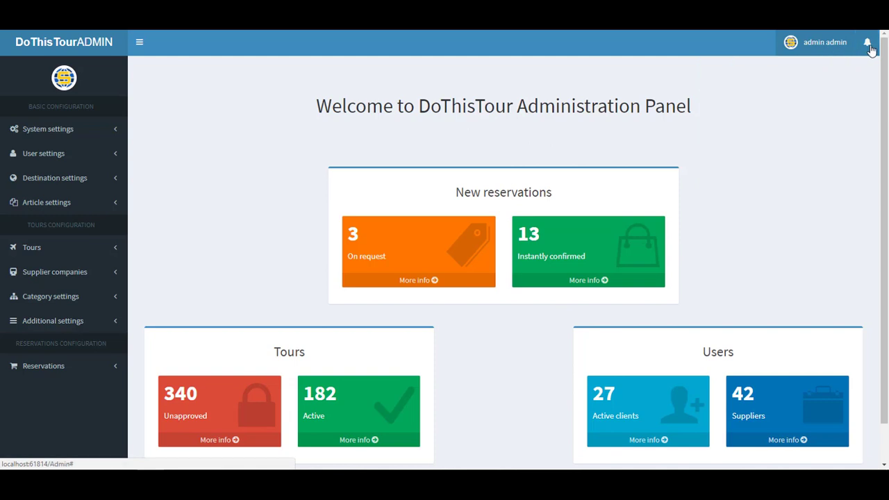
Check the notifications, then expand Supplier companies in the sidebar
{"action": "left_click", "coordinate": [869, 46]}
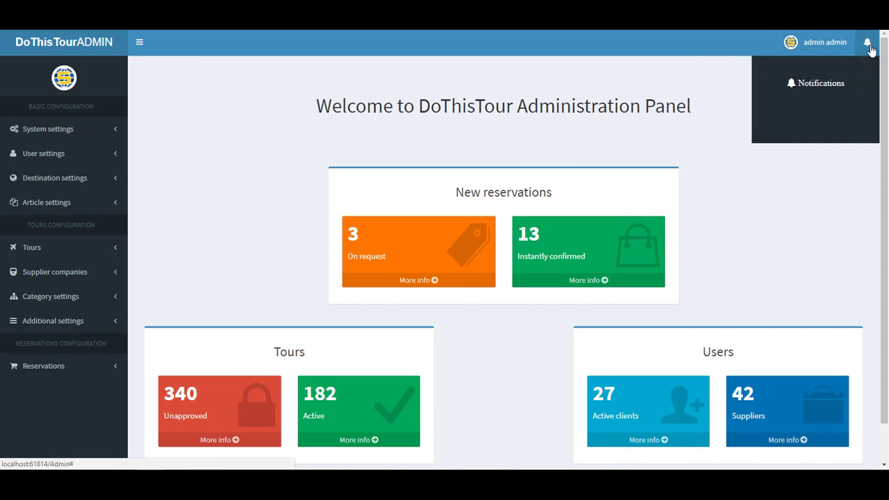
{"action": "left_click", "coordinate": [869, 46]}
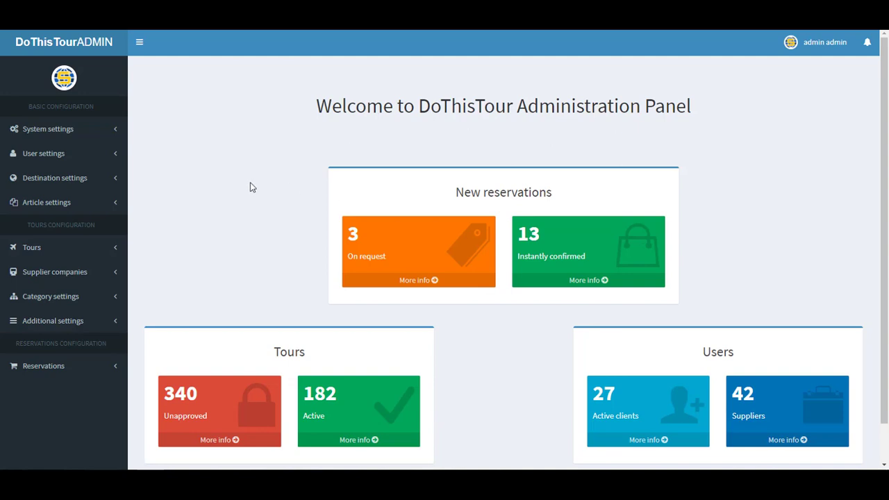
{"action": "left_click", "coordinate": [56, 273]}
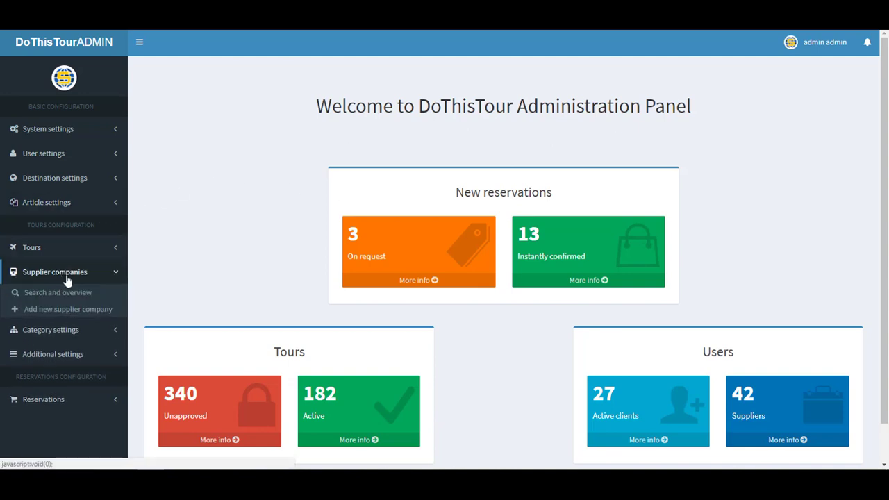
Open Add new supplier company, preview its Reservation and Finance tabs, and return to Basic Info
{"action": "left_click", "coordinate": [73, 314]}
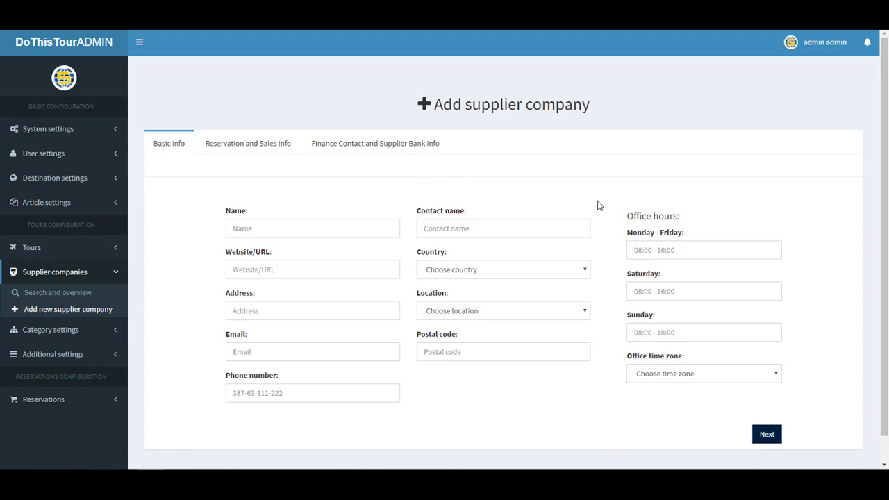
{"action": "left_click", "coordinate": [223, 142]}
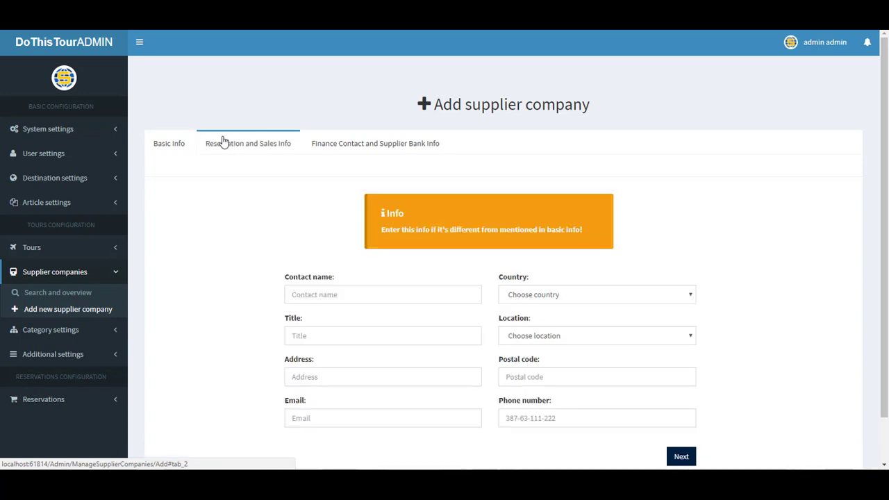
{"action": "left_click", "coordinate": [371, 146]}
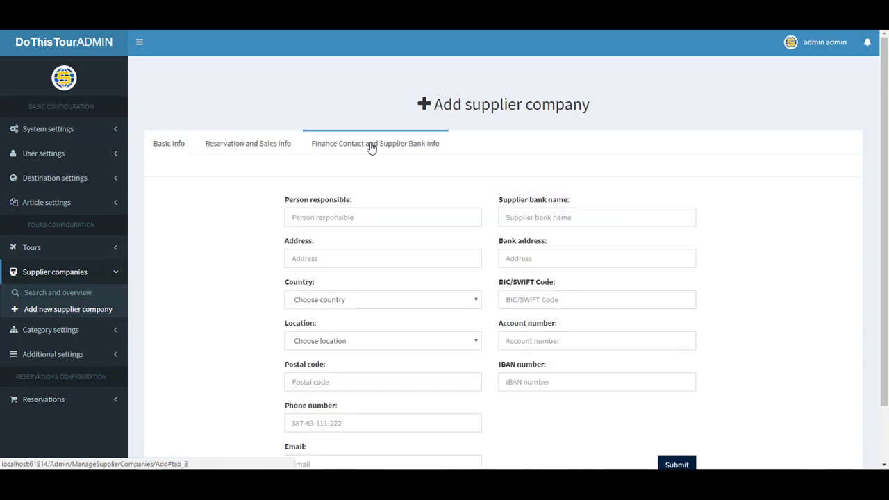
{"action": "left_click", "coordinate": [172, 143]}
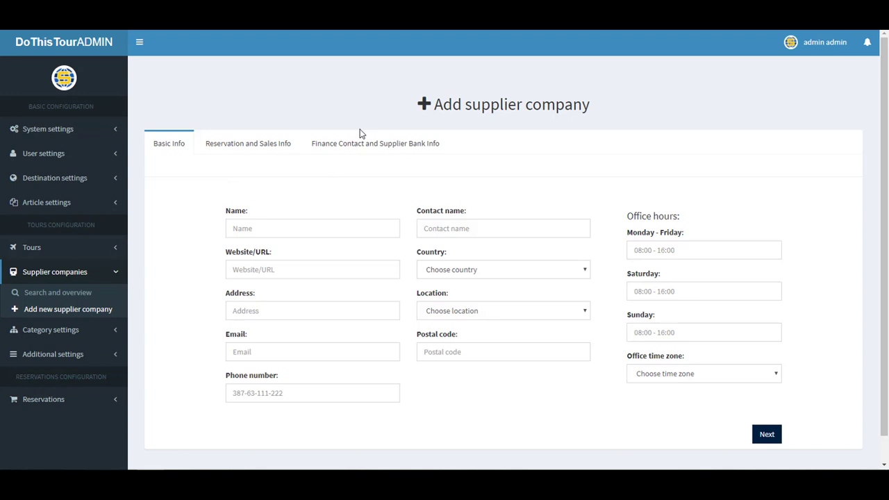
Name the supplier company 'Fortuna Tours' and switch to the Reservation and Sales Info section
{"action": "left_click", "coordinate": [287, 228]}
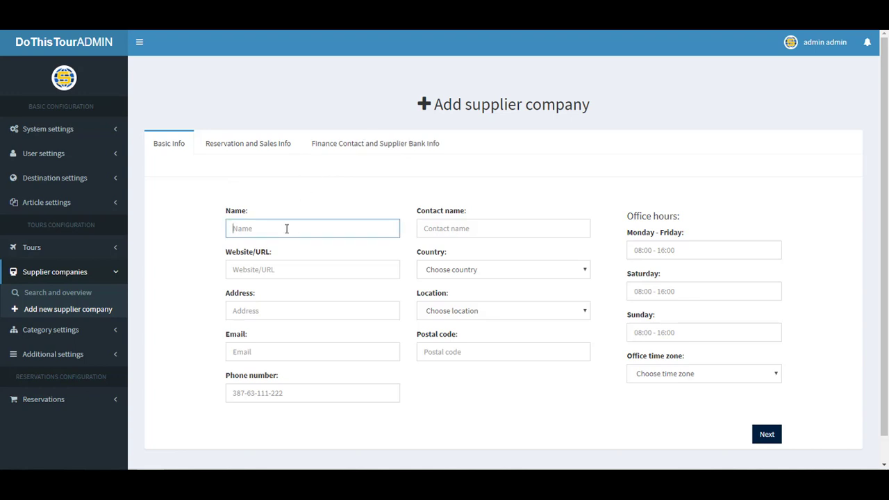
{"action": "type", "text": "Fortuna Tours"}
{"action": "key", "text": "Tab"}
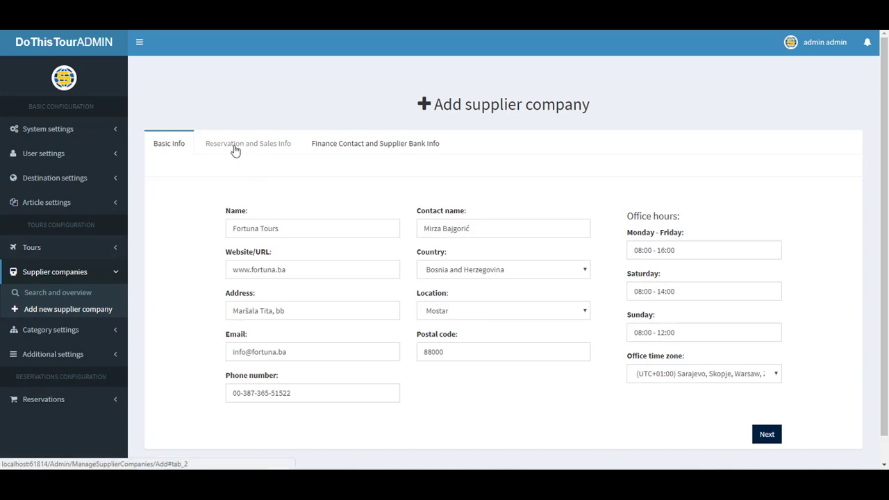
{"action": "left_click", "coordinate": [235, 148]}
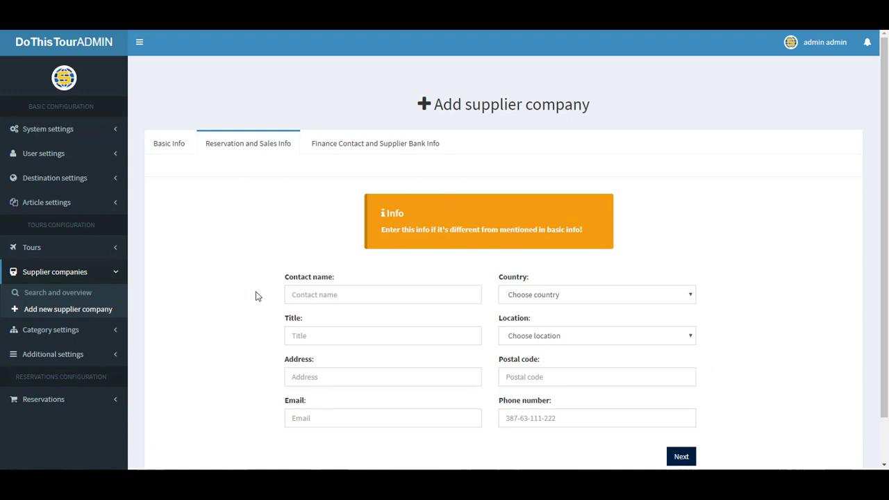
{"action": "scroll", "coordinate": [289, 293], "scroll_direction": "down", "scroll_amount": 1}
{"action": "scroll", "coordinate": [288, 297], "scroll_direction": "up", "scroll_amount": 1}
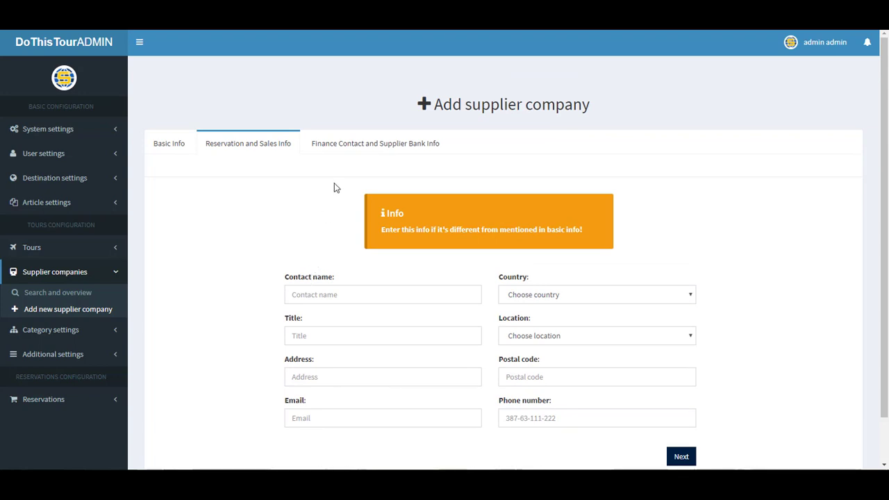
Enter the finance contact person's name and street address, then submit the new supplier company
{"action": "left_click", "coordinate": [341, 145]}
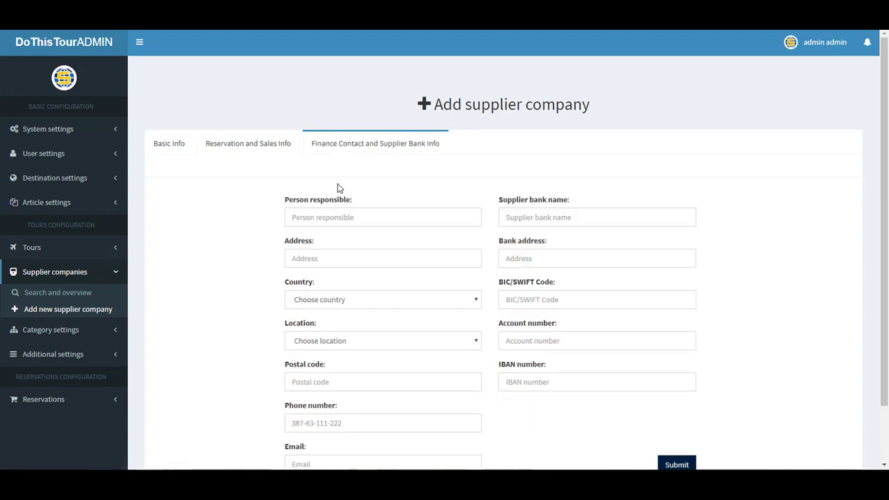
{"action": "left_click", "coordinate": [336, 216]}
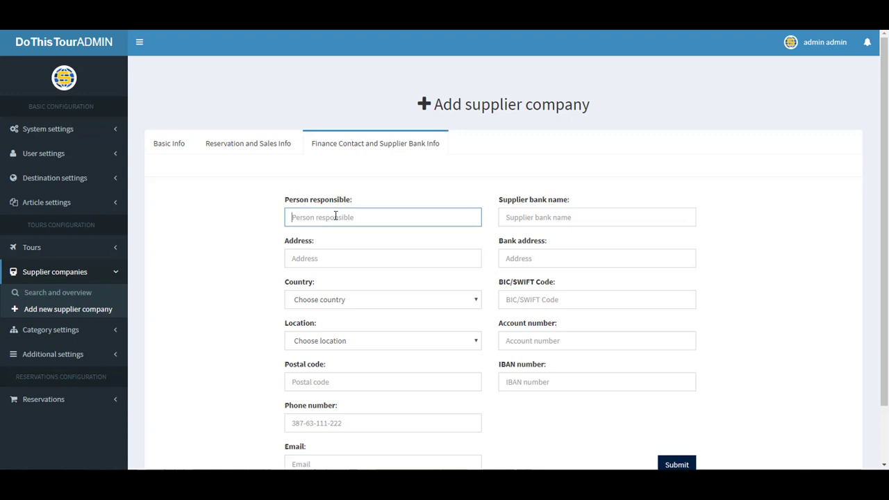
{"action": "left_click", "coordinate": [339, 257]}
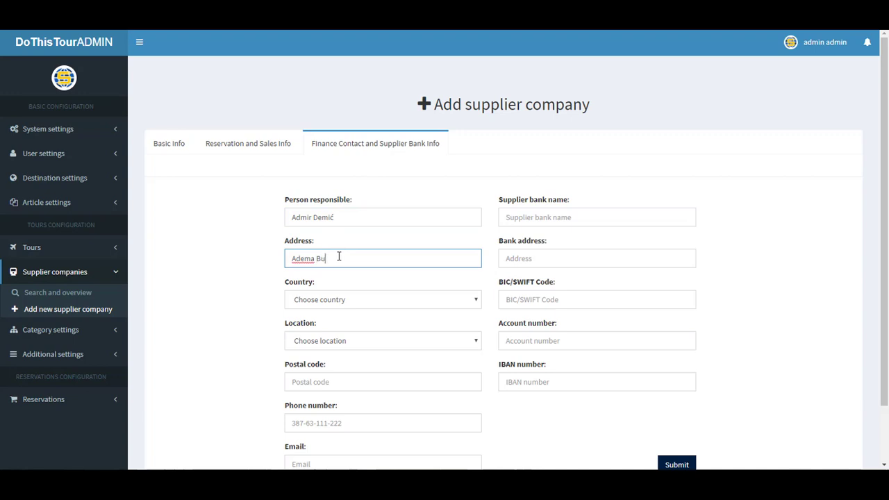
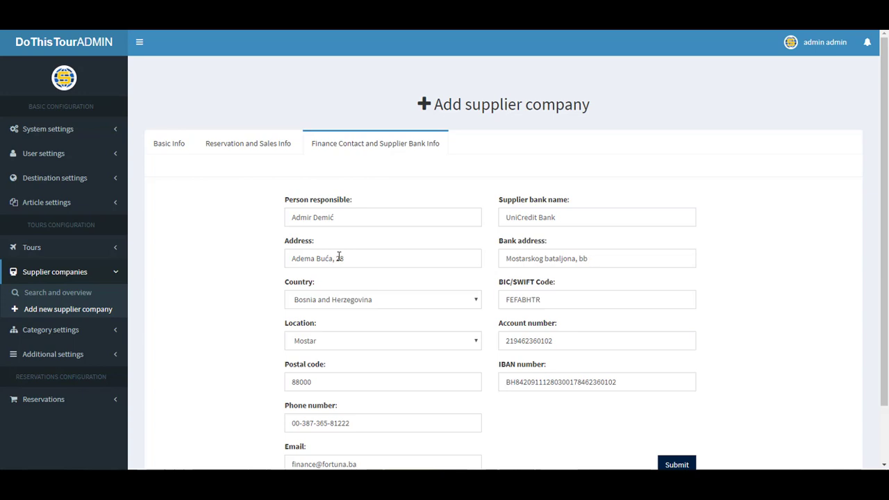
{"action": "scroll", "coordinate": [339, 256], "scroll_direction": "down", "scroll_amount": 1}
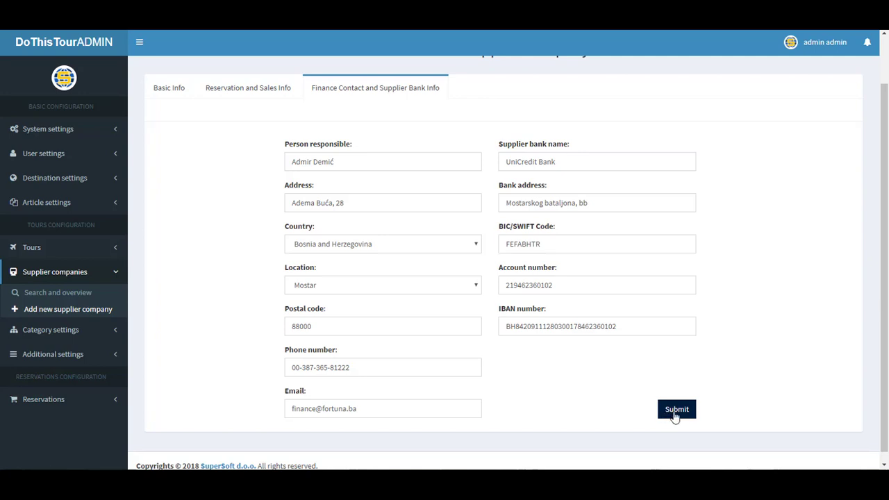
{"action": "left_click", "coordinate": [675, 411]}
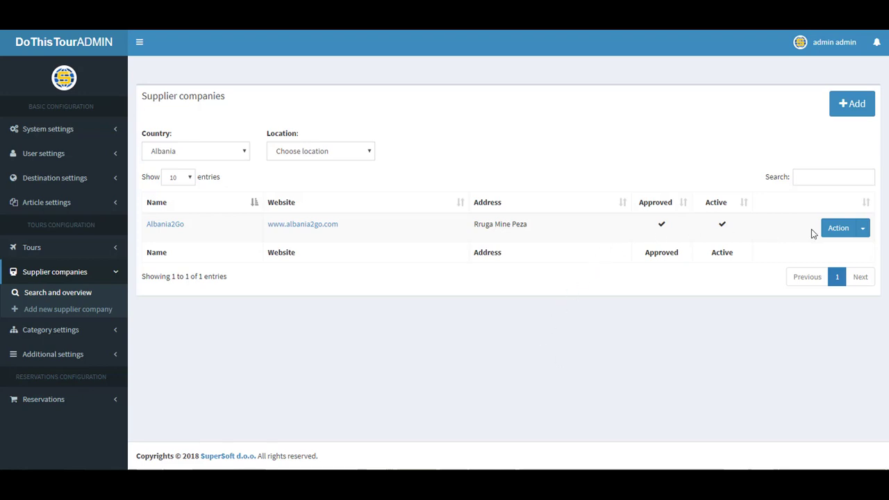
Open and close Albania2Go's Action dropdown, then expand Tours in the sidebar
{"action": "left_click", "coordinate": [863, 232]}
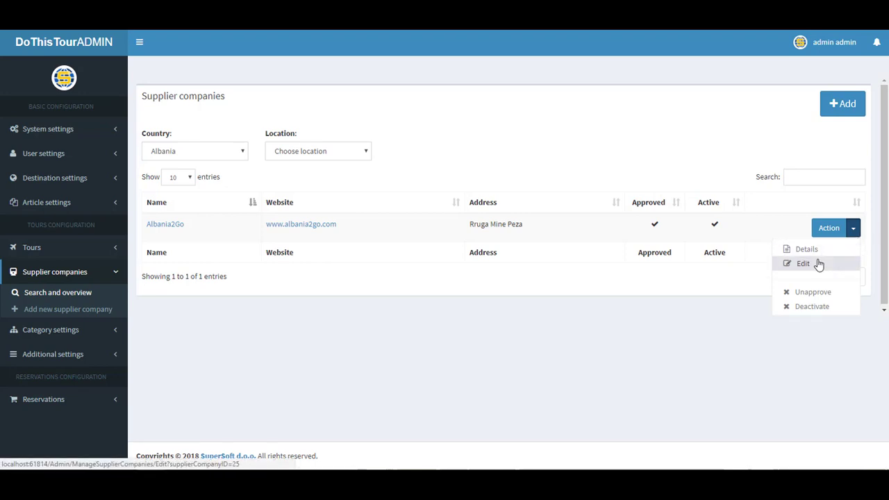
{"action": "left_click", "coordinate": [854, 233]}
{"action": "left_click", "coordinate": [685, 344]}
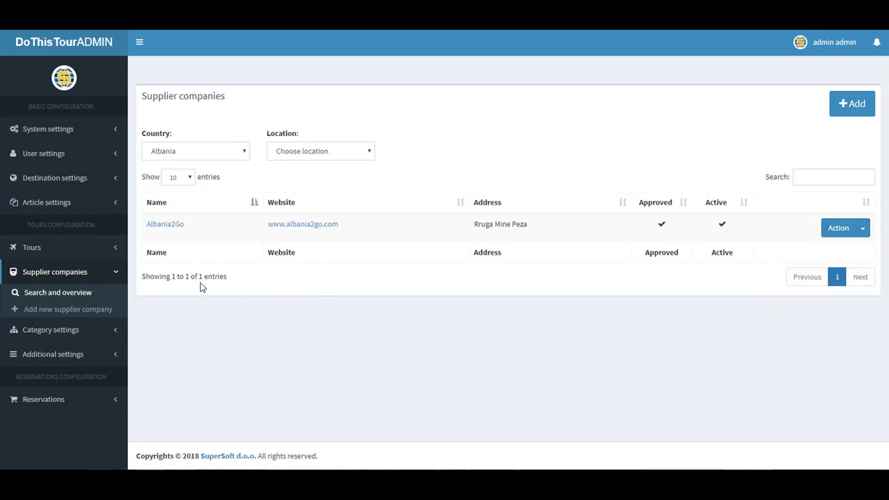
{"action": "left_click", "coordinate": [31, 247]}
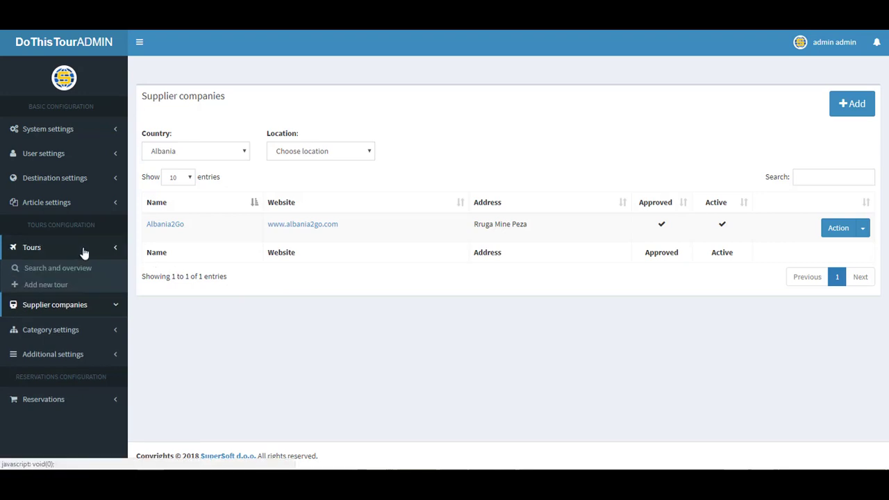
Choose Add new tour and proceed past the overview to the blank Basic Info form
{"action": "left_click", "coordinate": [55, 288]}
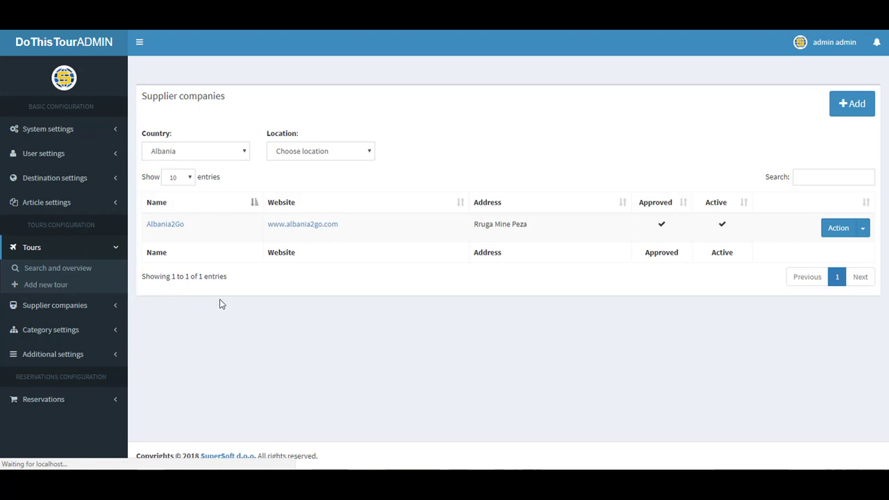
{"action": "scroll", "coordinate": [303, 298], "scroll_direction": "down", "scroll_amount": 2}
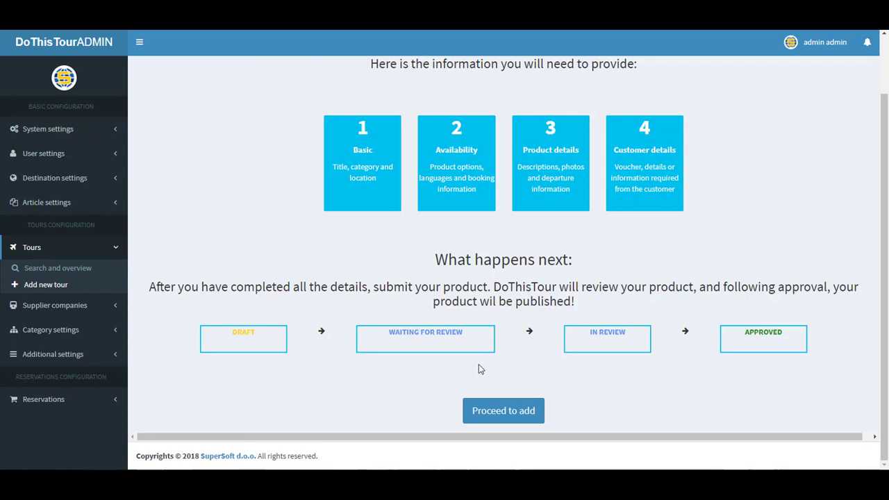
{"action": "left_click", "coordinate": [502, 411]}
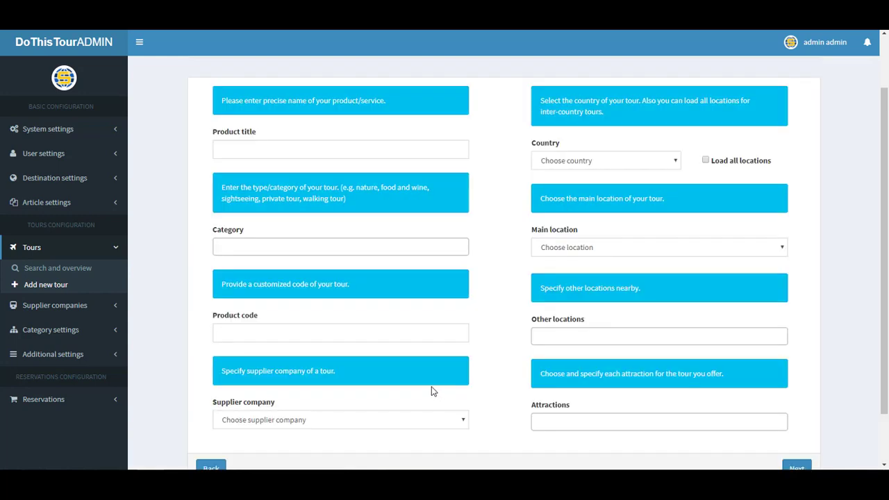
{"action": "scroll", "coordinate": [431, 391], "scroll_direction": "up", "scroll_amount": 1}
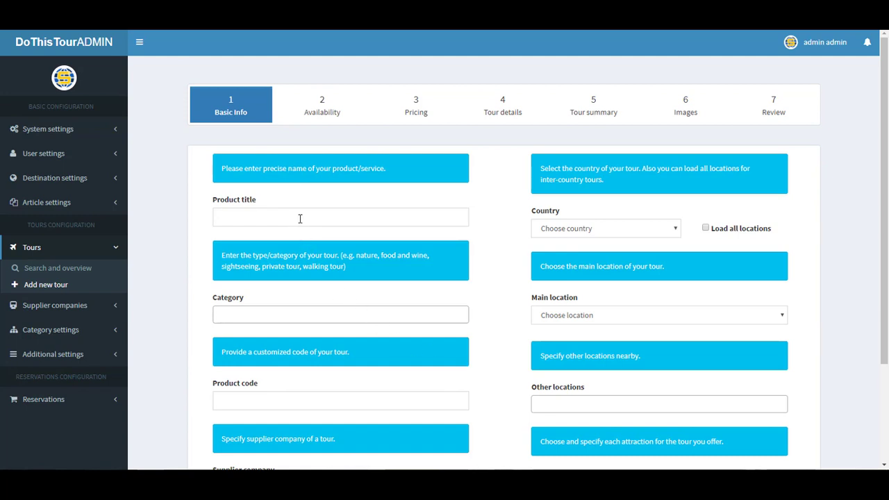
Title the tour 'The Old Bridge Tour' with categories Art and History Tour and Attractions and Sightseeing
{"action": "left_click", "coordinate": [300, 219]}
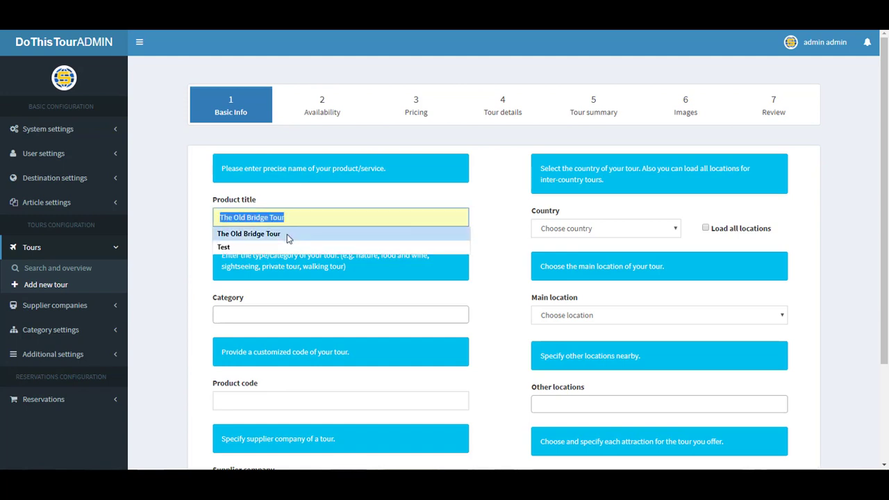
{"action": "left_click", "coordinate": [287, 234]}
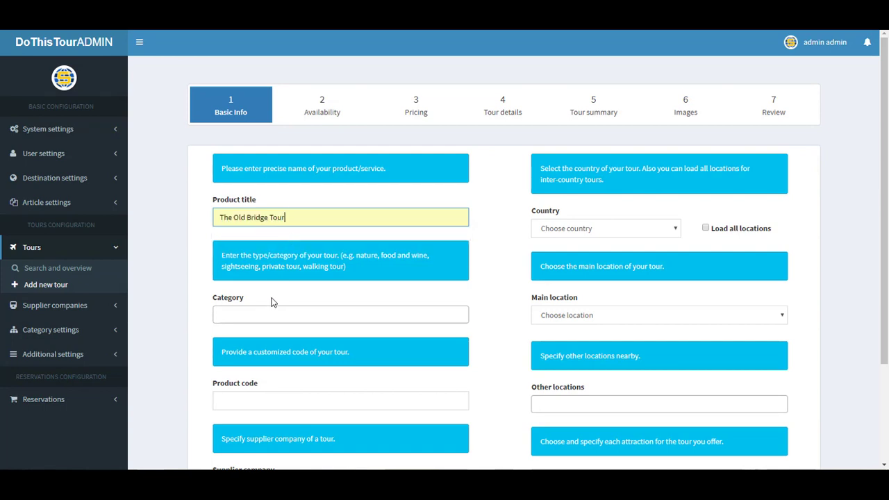
{"action": "left_click", "coordinate": [262, 317]}
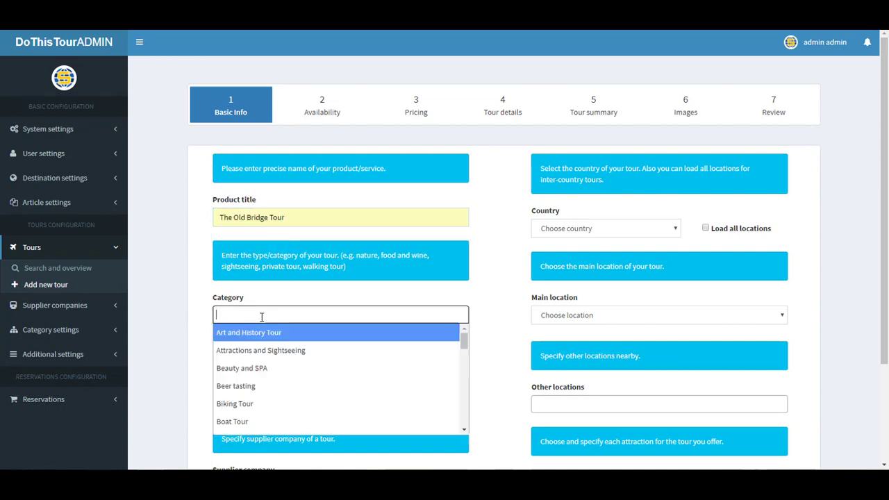
{"action": "left_click", "coordinate": [268, 333]}
{"action": "left_click", "coordinate": [304, 316]}
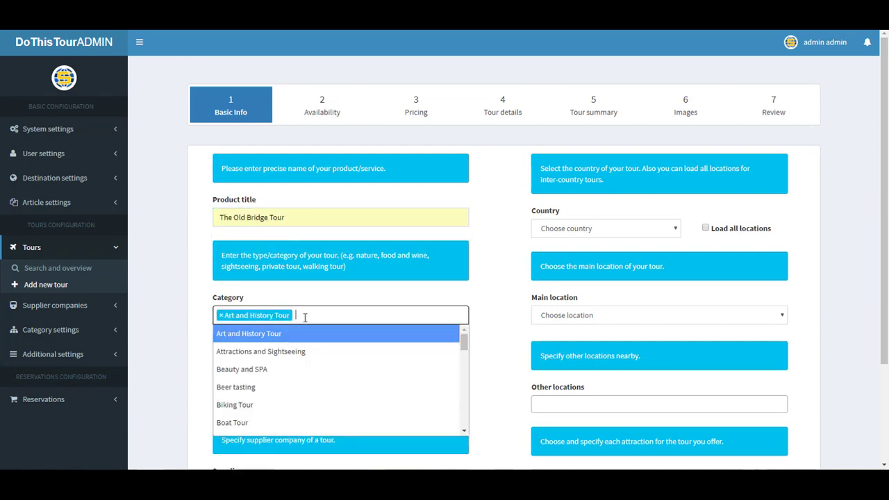
{"action": "scroll", "coordinate": [278, 367], "scroll_direction": "down", "scroll_amount": 1}
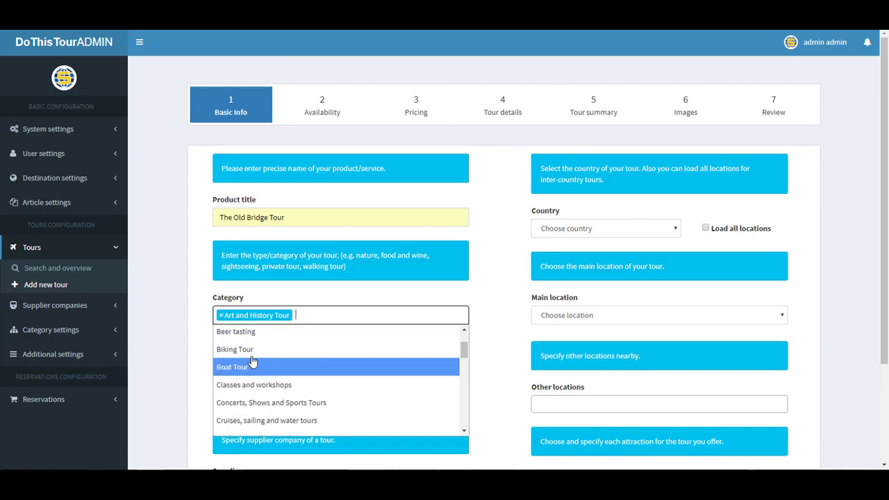
{"action": "scroll", "coordinate": [258, 378], "scroll_direction": "down", "scroll_amount": 1}
{"action": "scroll", "coordinate": [260, 386], "scroll_direction": "down", "scroll_amount": 2}
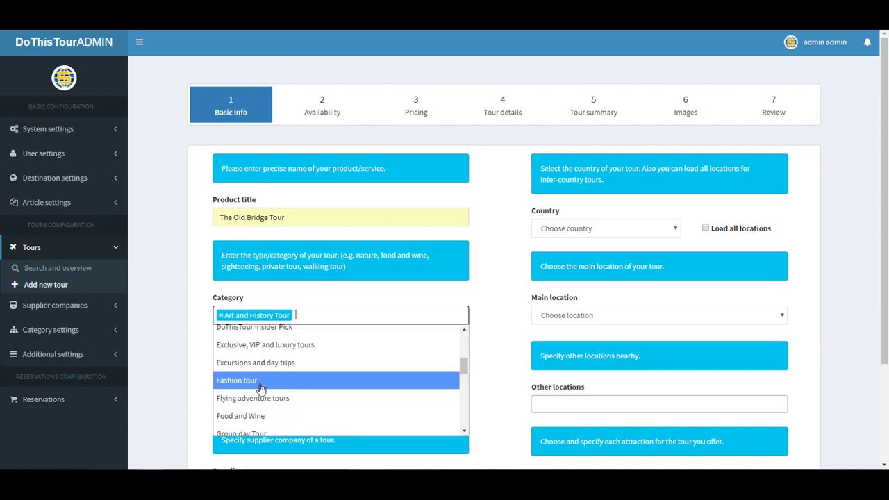
{"action": "scroll", "coordinate": [258, 397], "scroll_direction": "up", "scroll_amount": 4}
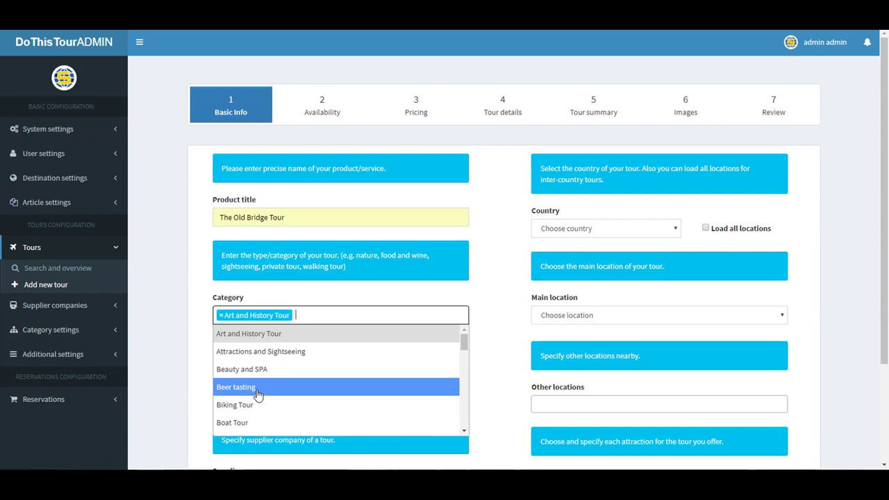
{"action": "left_click", "coordinate": [258, 358]}
{"action": "left_click", "coordinate": [195, 351]}
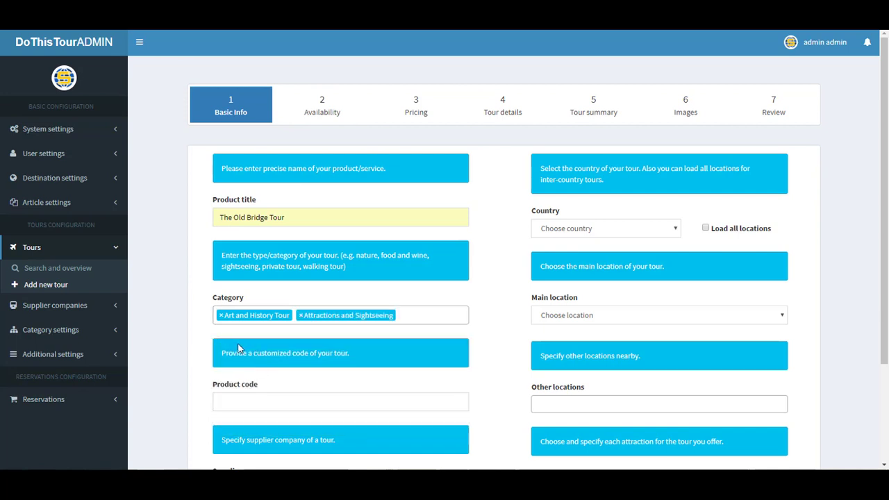
Review the remaining Basic Info fields and continue to the Availability step
{"action": "scroll", "coordinate": [238, 347], "scroll_direction": "down", "scroll_amount": 1}
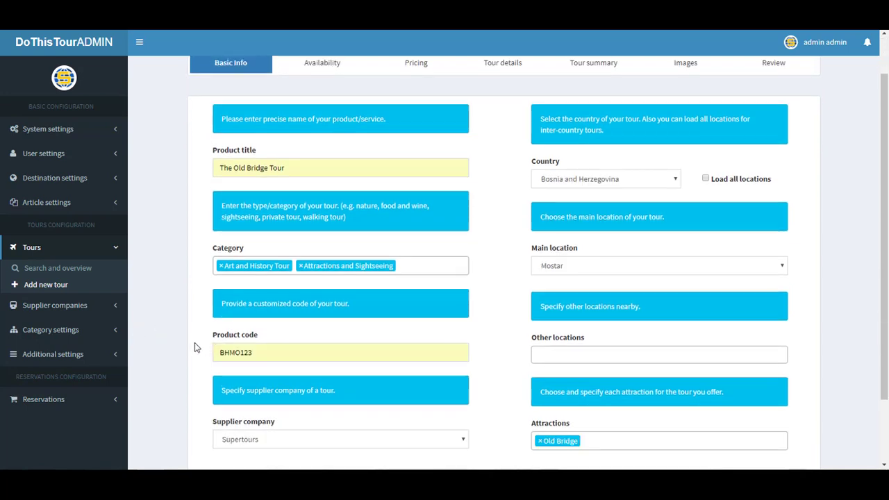
{"action": "scroll", "coordinate": [522, 332], "scroll_direction": "down", "scroll_amount": 1}
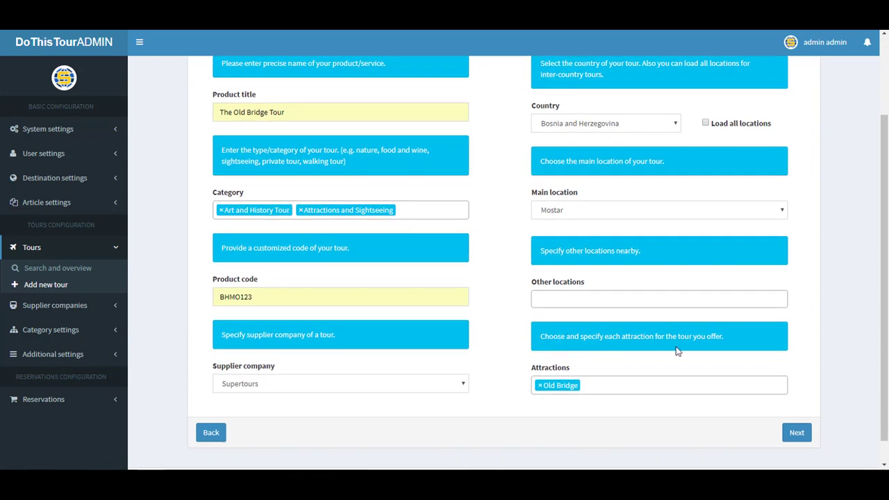
{"action": "left_click", "coordinate": [791, 433]}
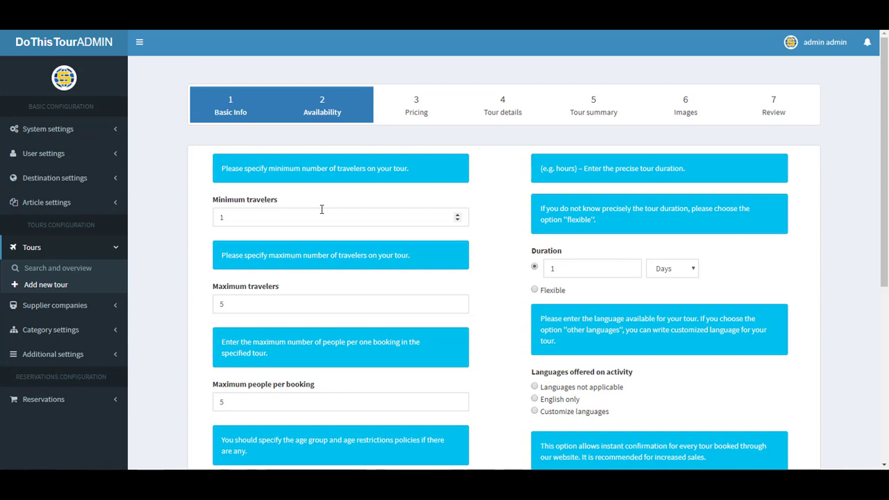
Edit the maximum travelers, choose English only, and add a Child age group aged 6–13
{"action": "scroll", "coordinate": [322, 209], "scroll_direction": "down", "scroll_amount": 5}
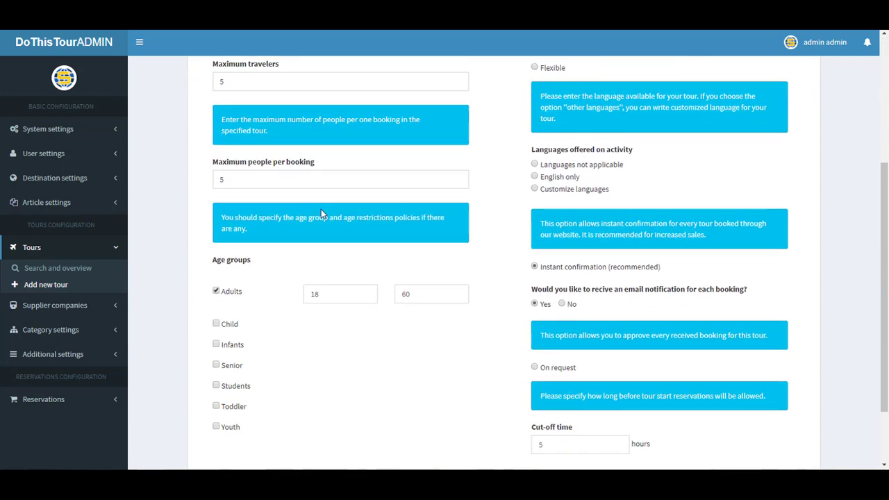
{"action": "scroll", "coordinate": [321, 213], "scroll_direction": "up", "scroll_amount": 4}
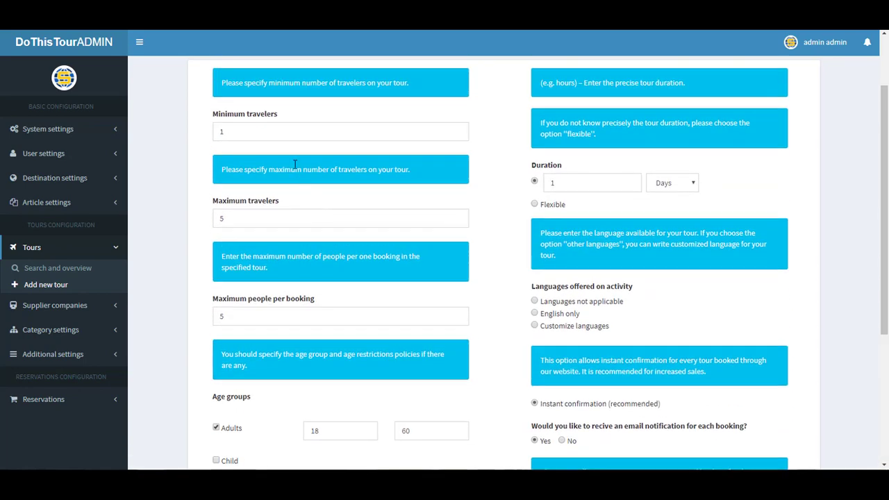
{"action": "left_click", "coordinate": [233, 221]}
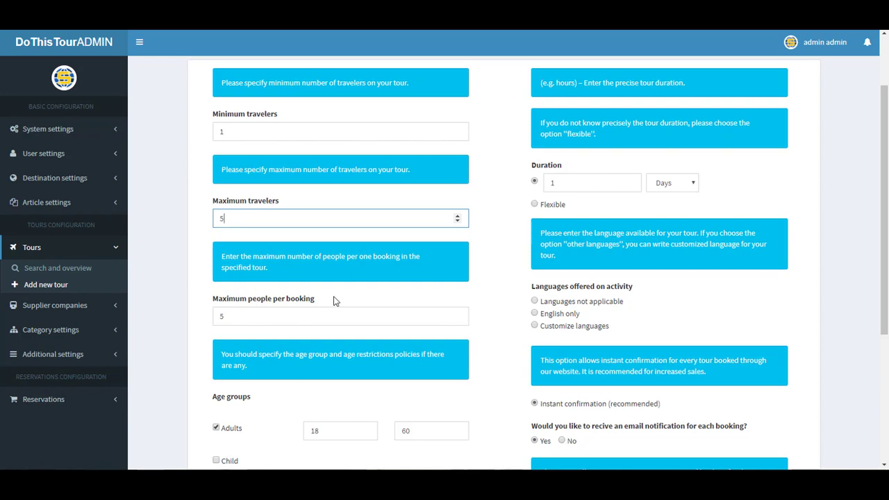
{"action": "scroll", "coordinate": [307, 302], "scroll_direction": "down", "scroll_amount": 2}
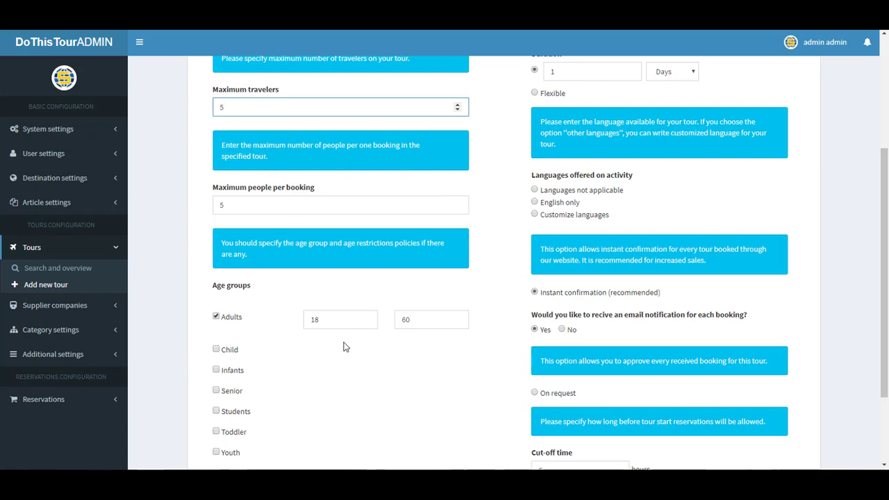
{"action": "scroll", "coordinate": [450, 323], "scroll_direction": "up", "scroll_amount": 2}
{"action": "scroll", "coordinate": [551, 238], "scroll_direction": "up", "scroll_amount": 1}
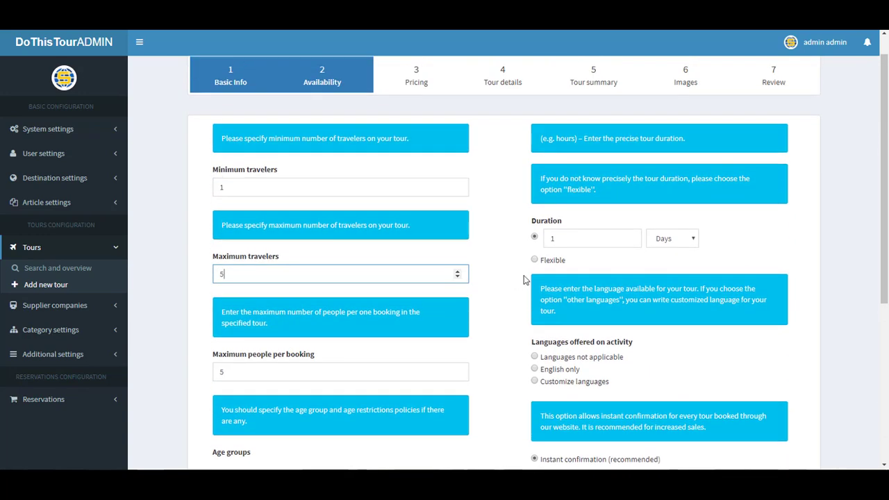
{"action": "scroll", "coordinate": [581, 264], "scroll_direction": "down", "scroll_amount": 2}
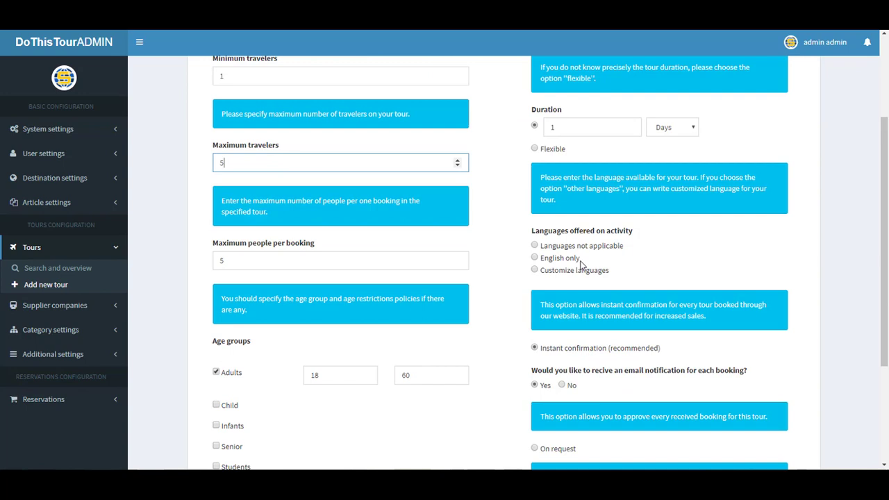
{"action": "scroll", "coordinate": [582, 264], "scroll_direction": "down", "scroll_amount": 1}
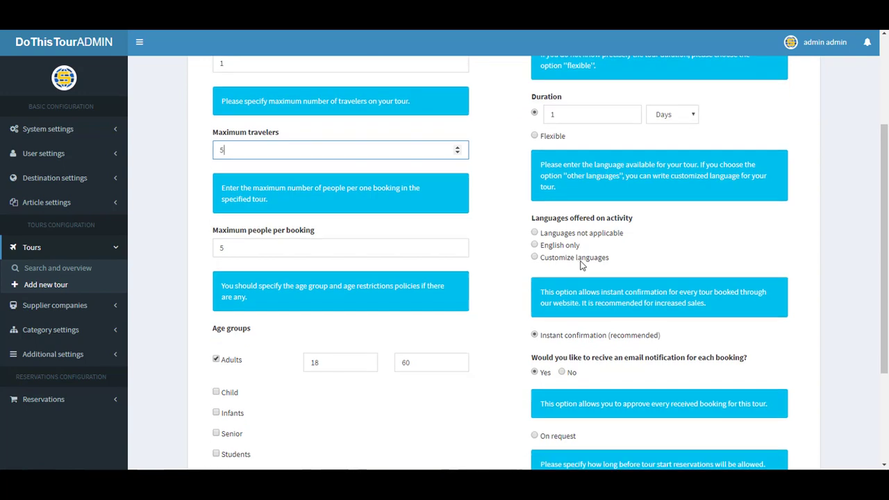
{"action": "scroll", "coordinate": [582, 262], "scroll_direction": "down", "scroll_amount": 2}
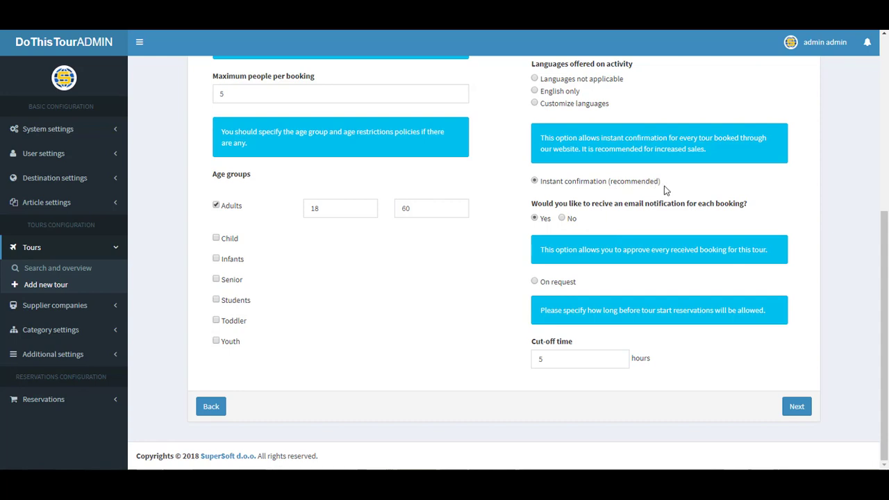
{"action": "left_click_drag", "start_coordinate": [661, 183], "coordinate": [631, 183]}
{"action": "left_click", "coordinate": [625, 196]}
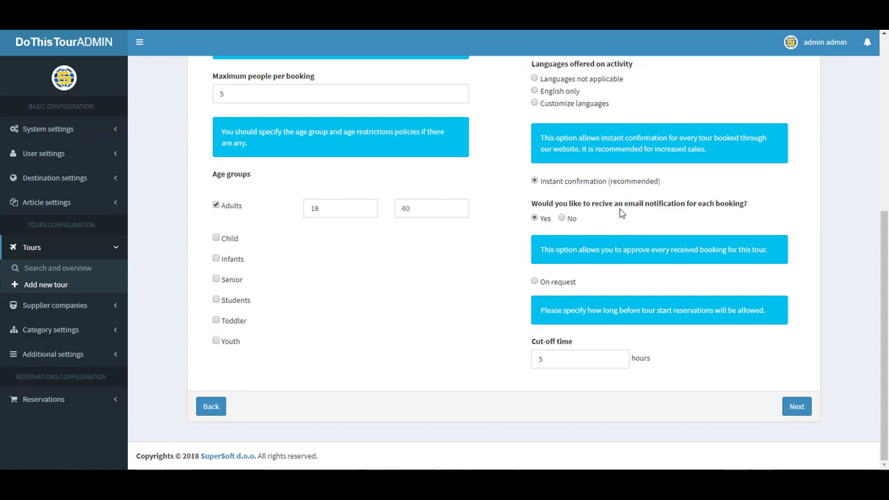
Switch booking to On request and set the cut-off time to 24 hours
{"action": "left_click", "coordinate": [535, 282]}
{"action": "scroll", "coordinate": [556, 334], "scroll_direction": "up", "scroll_amount": 1}
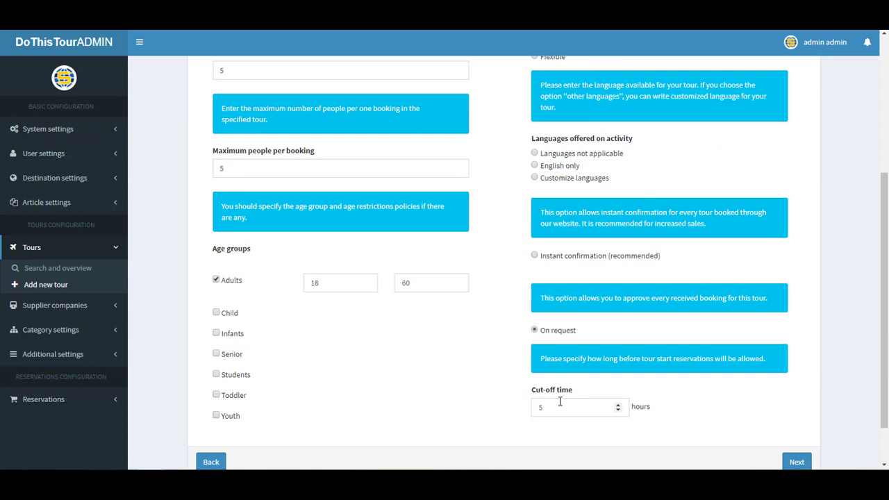
{"action": "left_click", "coordinate": [559, 407]}
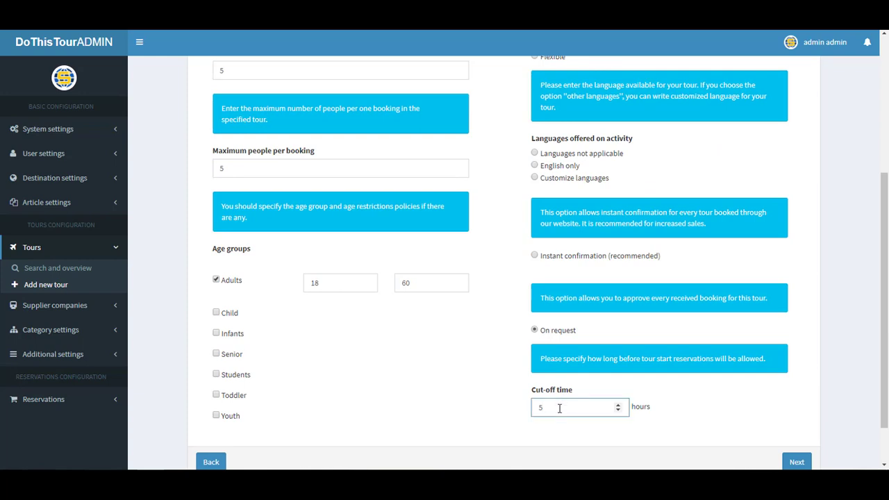
{"action": "key", "text": "BackSpace"}
{"action": "type", "text": "24"}
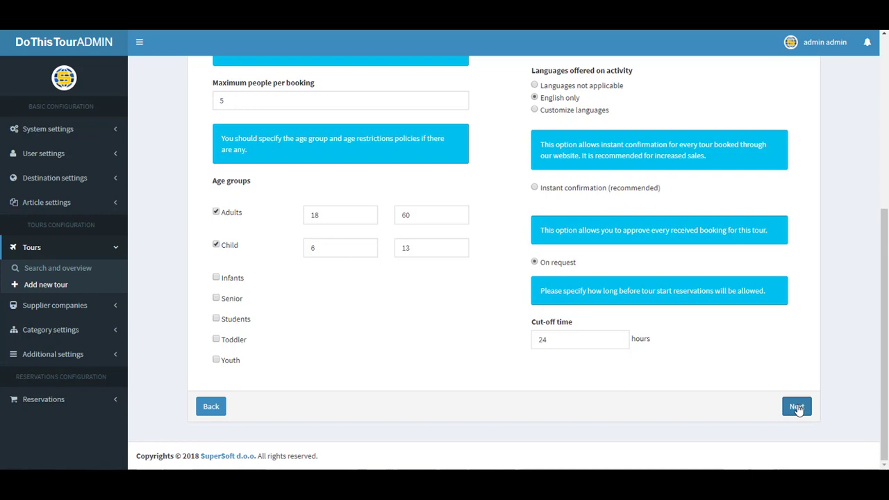
Advance to the Pricing step and look over its fields
{"action": "left_click", "coordinate": [797, 408]}
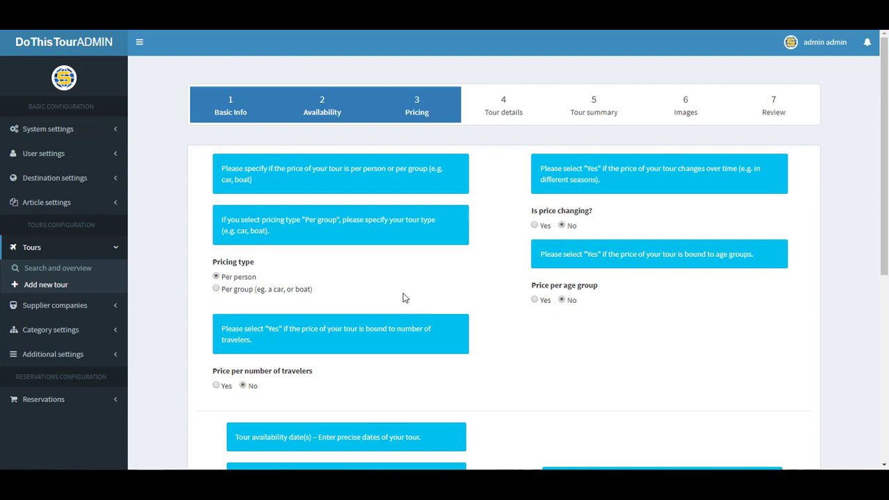
{"action": "scroll", "coordinate": [405, 297], "scroll_direction": "down", "scroll_amount": 3}
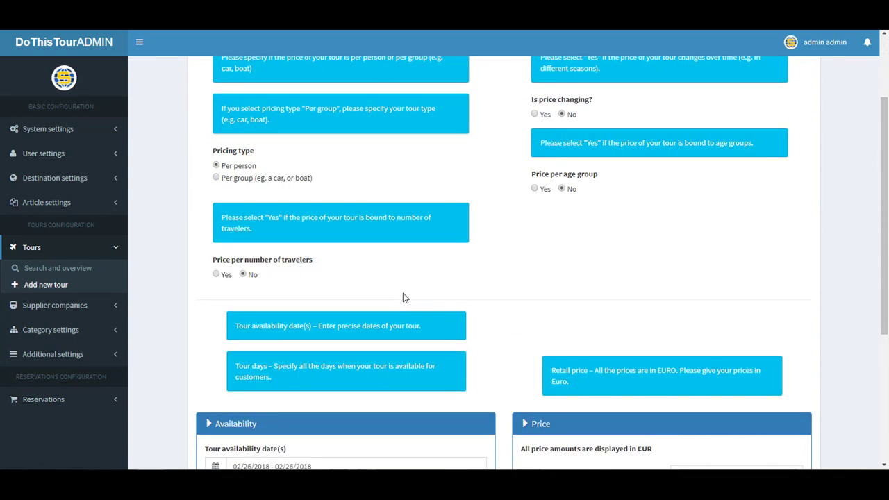
{"action": "scroll", "coordinate": [405, 297], "scroll_direction": "up", "scroll_amount": 2}
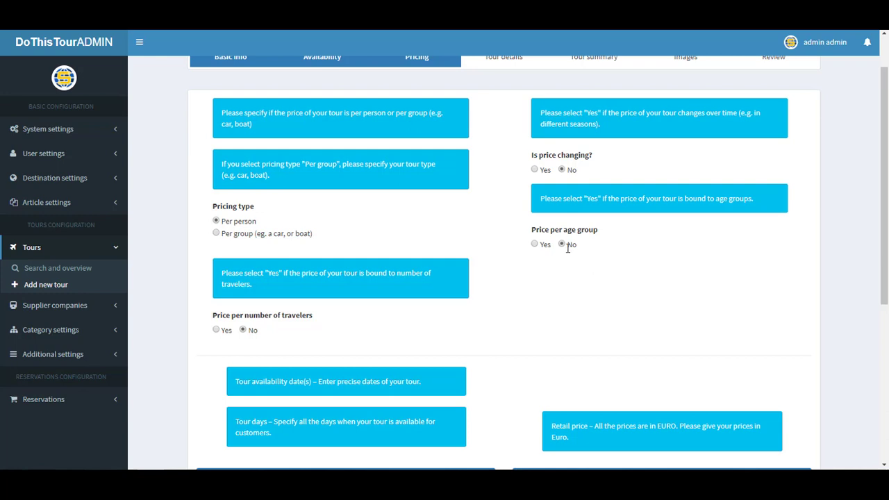
{"action": "scroll", "coordinate": [566, 253], "scroll_direction": "down", "scroll_amount": 1}
{"action": "scroll", "coordinate": [287, 283], "scroll_direction": "down", "scroll_amount": 4}
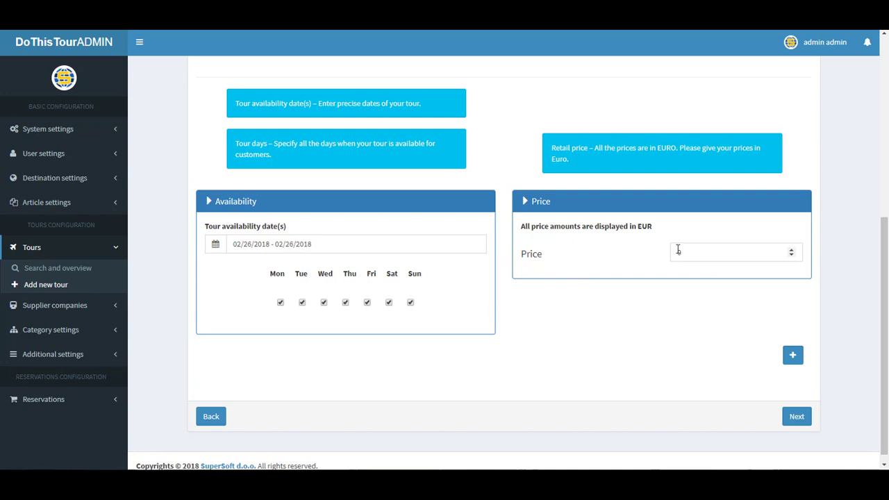
{"action": "left_click", "coordinate": [700, 251]}
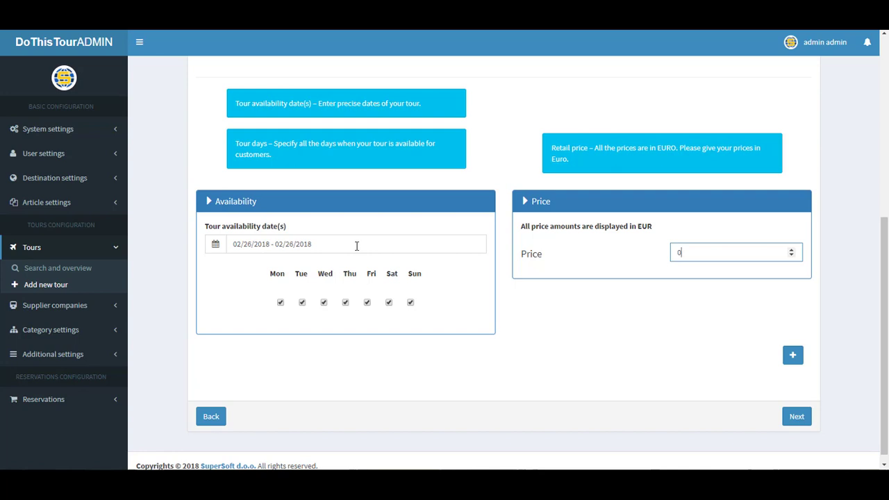
Untick Monday and apply the availability range 02/01/2018–06/23/2018
{"action": "left_click", "coordinate": [281, 303]}
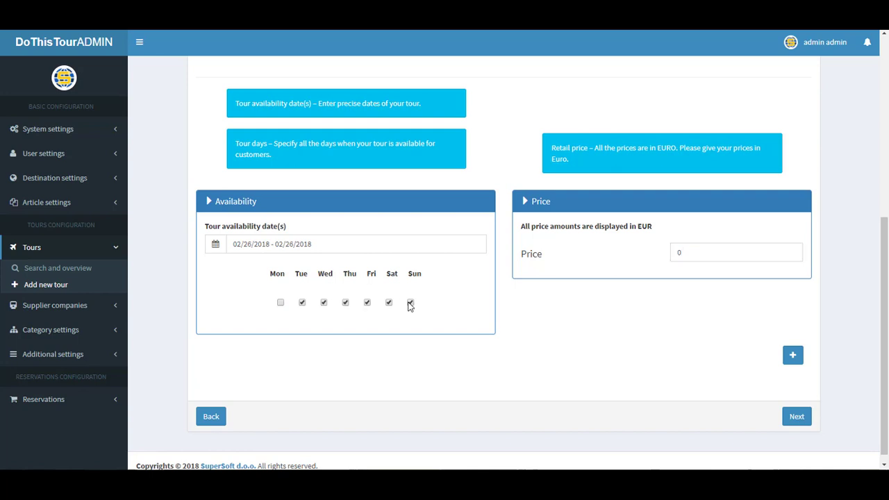
{"action": "left_click", "coordinate": [337, 243]}
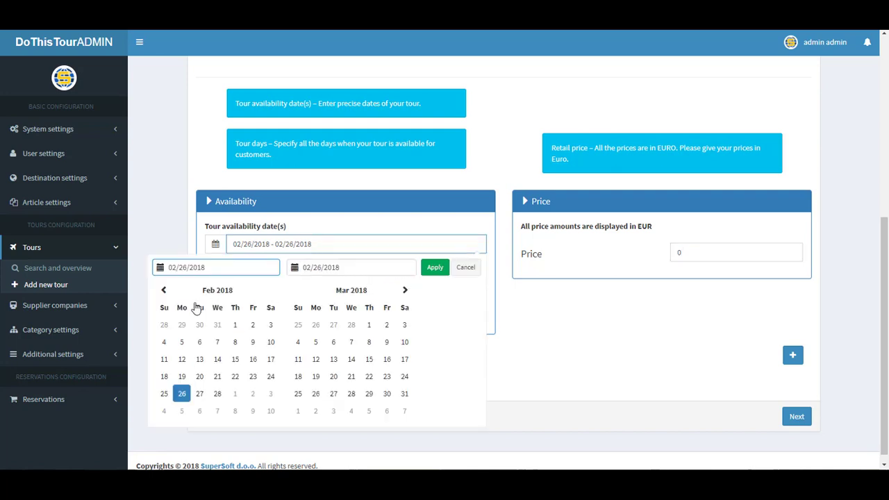
{"action": "left_click", "coordinate": [236, 325]}
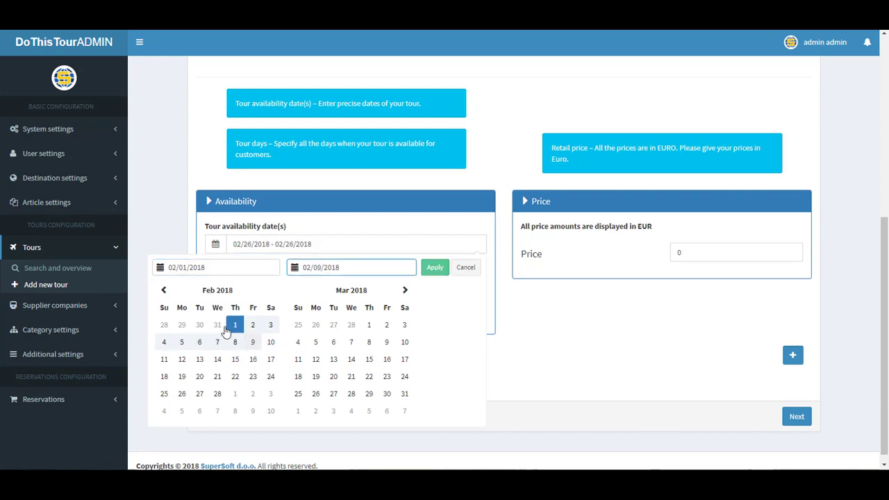
{"action": "left_click", "coordinate": [405, 290]}
{"action": "left_click", "coordinate": [405, 289]}
{"action": "left_click", "coordinate": [405, 290]}
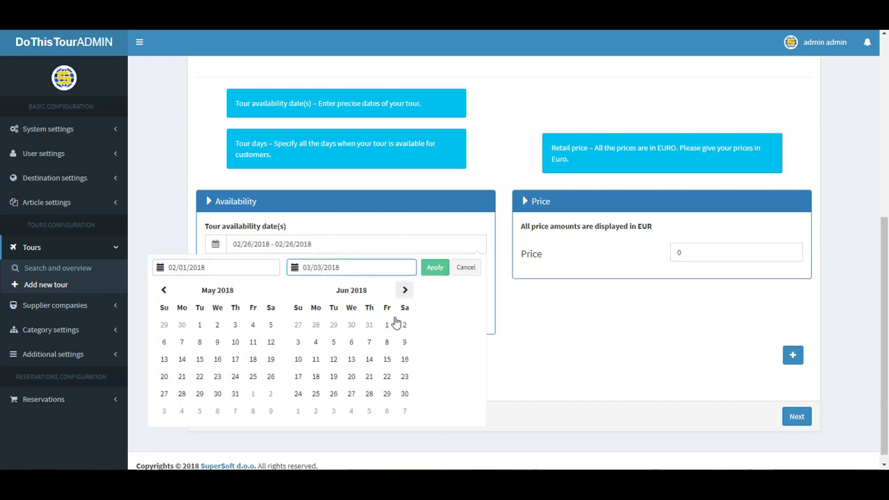
{"action": "left_click", "coordinate": [405, 376]}
{"action": "left_click", "coordinate": [434, 267]}
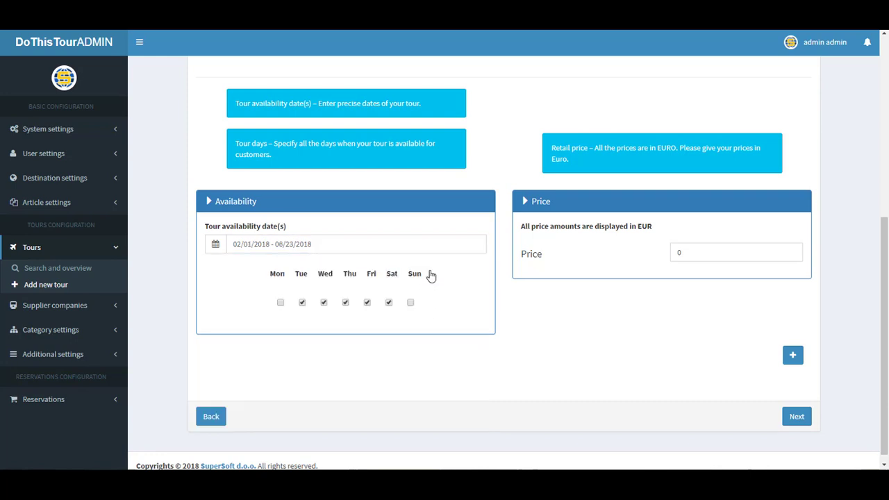
Set the per-person price to 100 EUR
{"action": "left_click", "coordinate": [689, 256]}
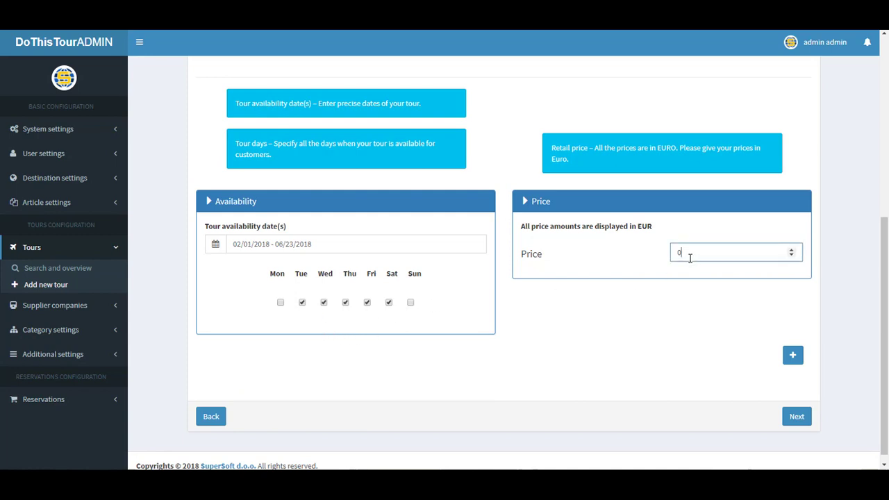
{"action": "key", "text": "BackSpace"}
{"action": "type", "text": "100"}
{"action": "scroll", "coordinate": [599, 264], "scroll_direction": "up", "scroll_amount": 5}
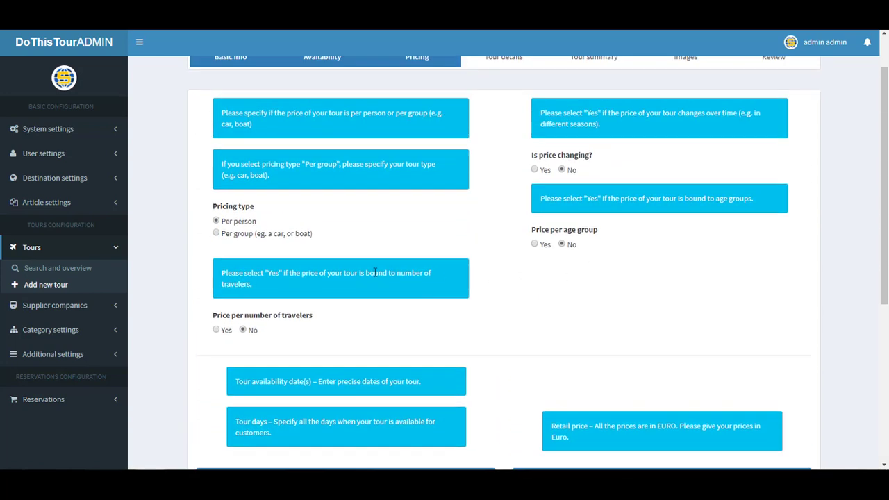
Try per-age-group pricing (adult 100, child 50), then switch it back off
{"action": "left_click", "coordinate": [534, 245]}
{"action": "scroll", "coordinate": [681, 333], "scroll_direction": "down", "scroll_amount": 2}
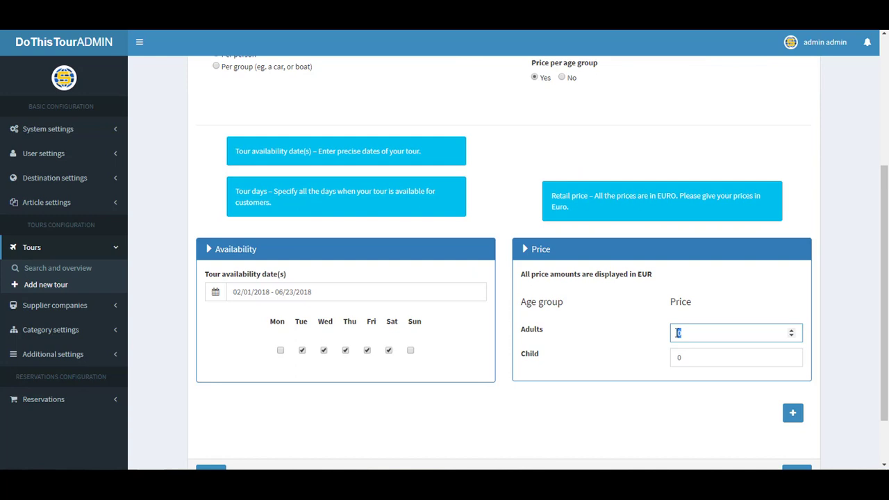
{"action": "type", "text": "100"}
{"action": "double_click", "coordinate": [678, 359]}
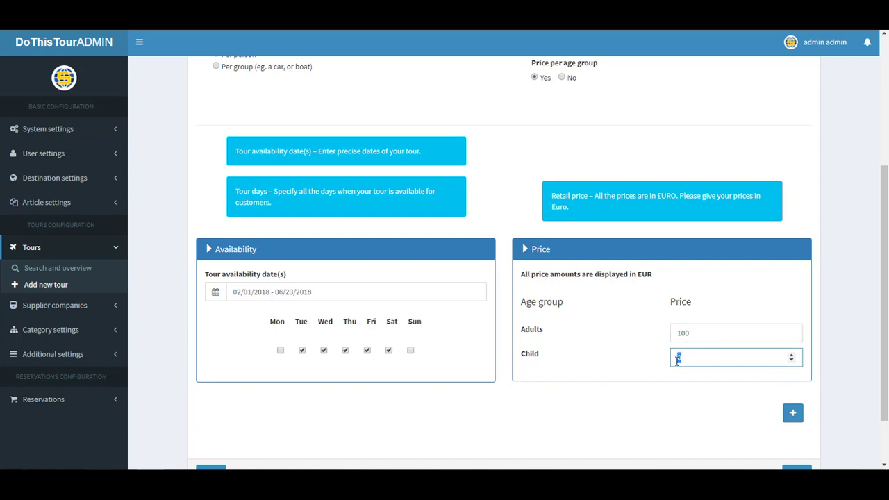
{"action": "type", "text": "50"}
{"action": "scroll", "coordinate": [528, 299], "scroll_direction": "up", "scroll_amount": 3}
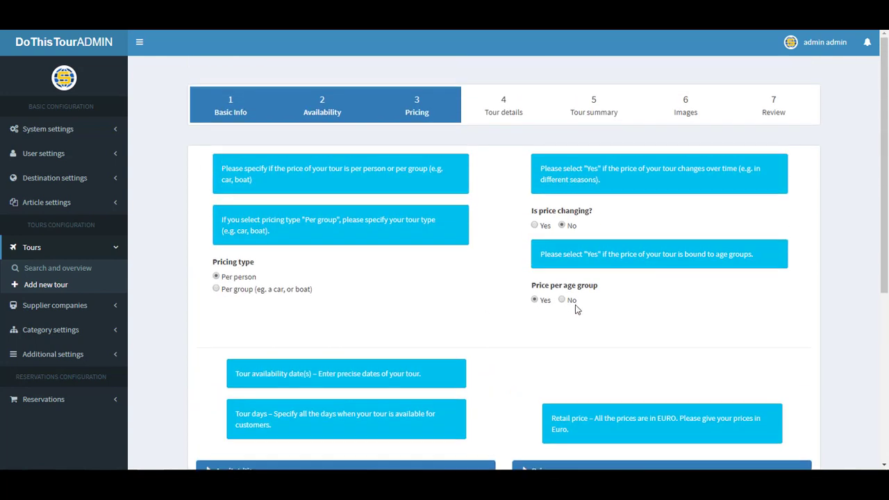
{"action": "left_click", "coordinate": [563, 301]}
{"action": "scroll", "coordinate": [451, 303], "scroll_direction": "down", "scroll_amount": 1}
Price by number of travellers, with a first range of 1–3 travellers at 100 EUR
{"action": "left_click", "coordinate": [216, 330]}
{"action": "scroll", "coordinate": [407, 332], "scroll_direction": "down", "scroll_amount": 5}
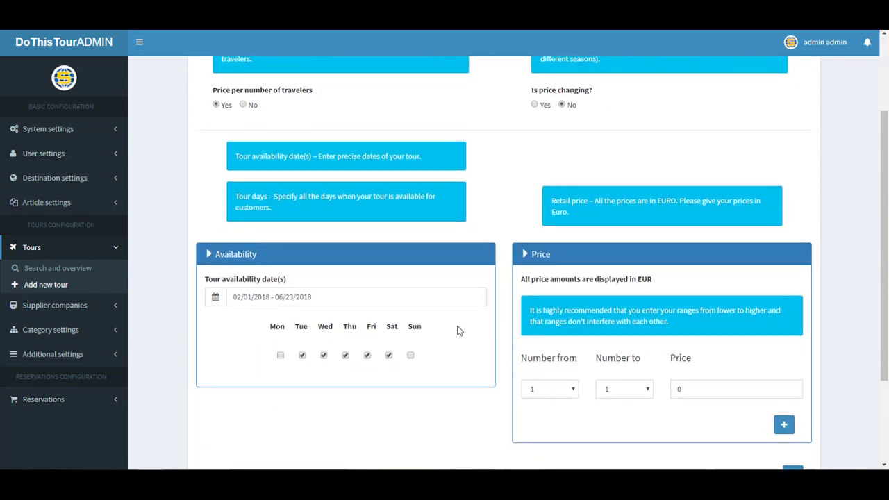
{"action": "left_click", "coordinate": [548, 343]}
{"action": "left_click", "coordinate": [549, 345]}
{"action": "left_click", "coordinate": [615, 344]}
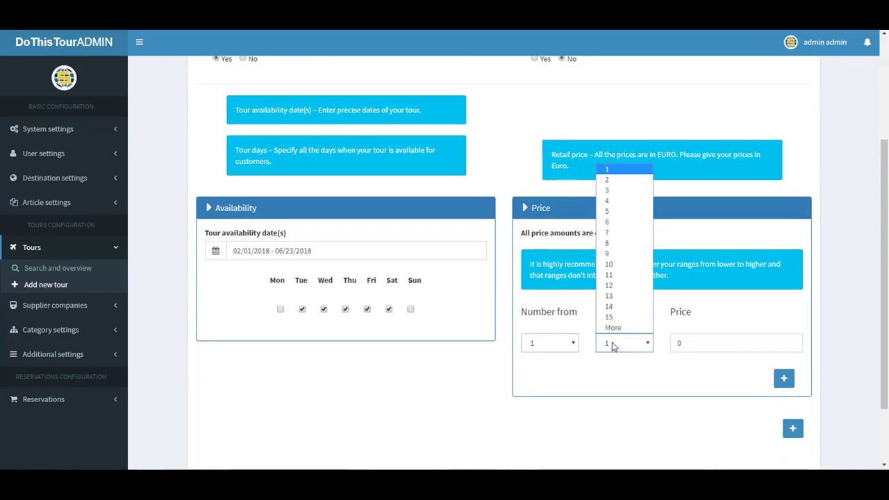
{"action": "left_click", "coordinate": [614, 192]}
{"action": "double_click", "coordinate": [674, 342]}
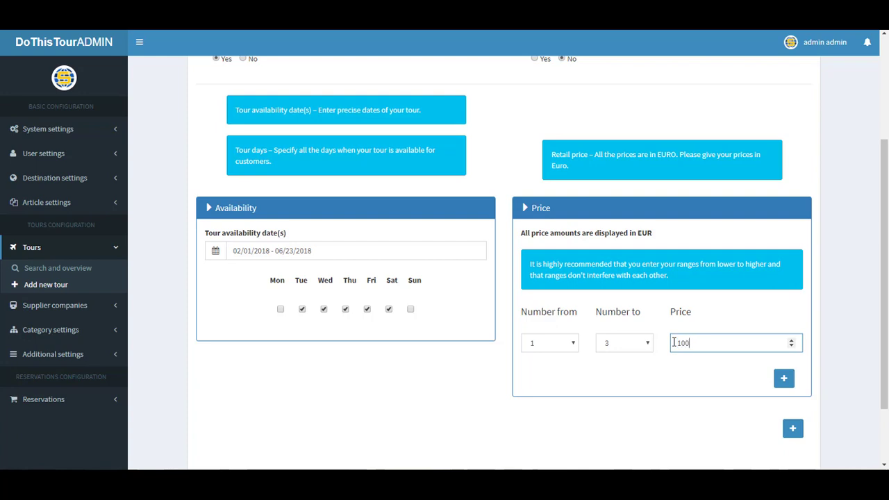
{"action": "type", "text": "100"}
Add a second traveller range from 4 to 4 travellers priced at 180 EUR
{"action": "left_click", "coordinate": [783, 378]}
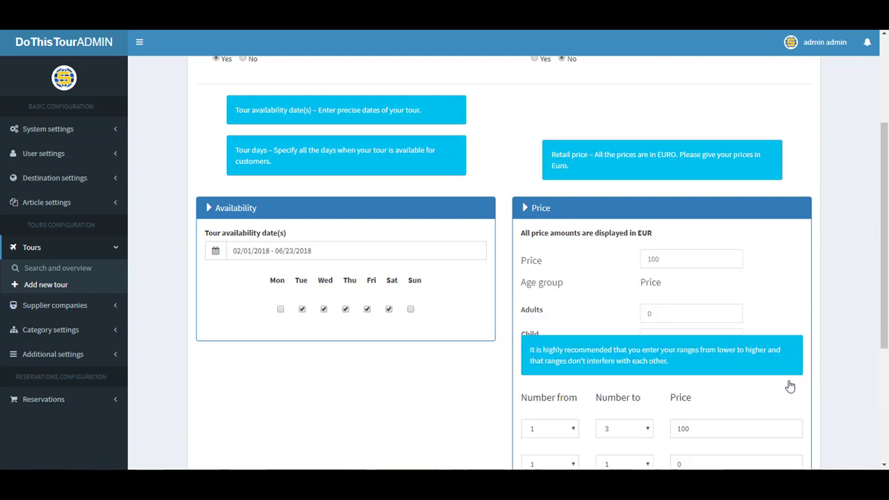
{"action": "left_click", "coordinate": [555, 378]}
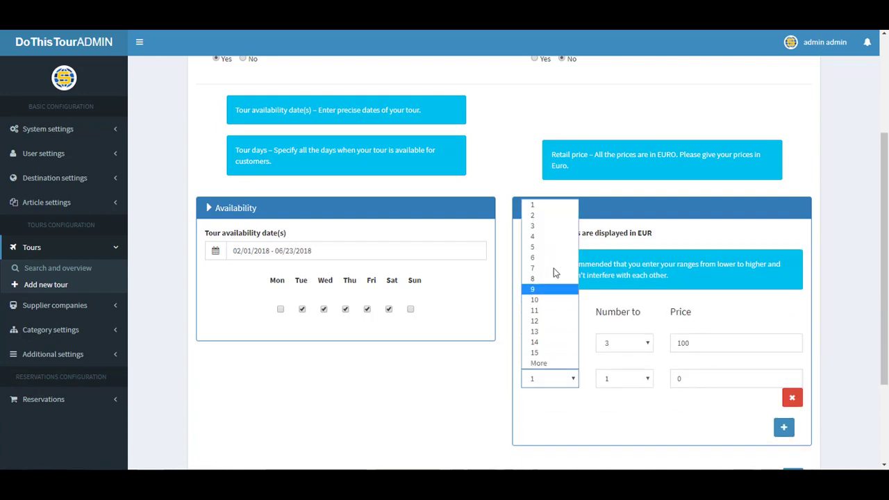
{"action": "left_click", "coordinate": [548, 225]}
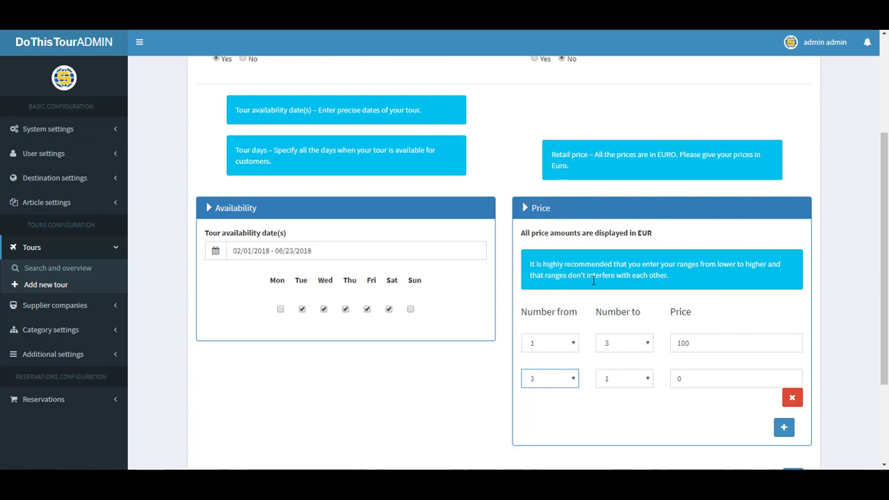
{"action": "left_click", "coordinate": [627, 380]}
{"action": "left_click", "coordinate": [608, 236]}
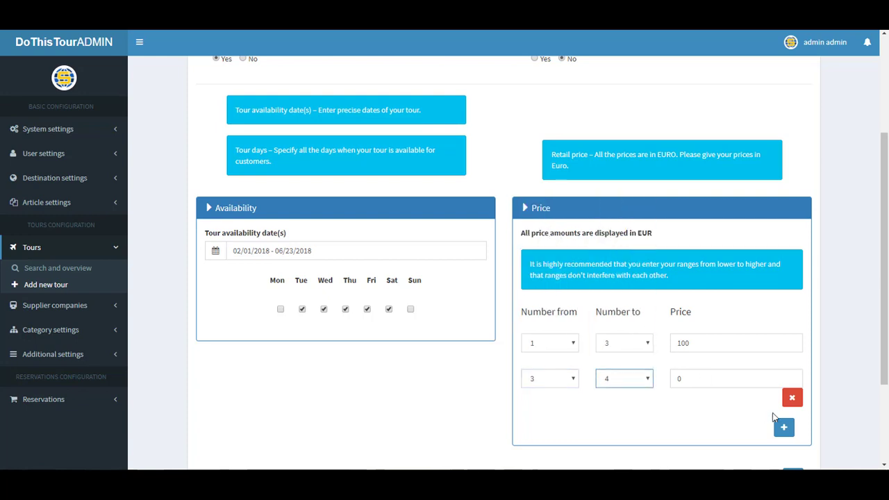
{"action": "left_click", "coordinate": [784, 426]}
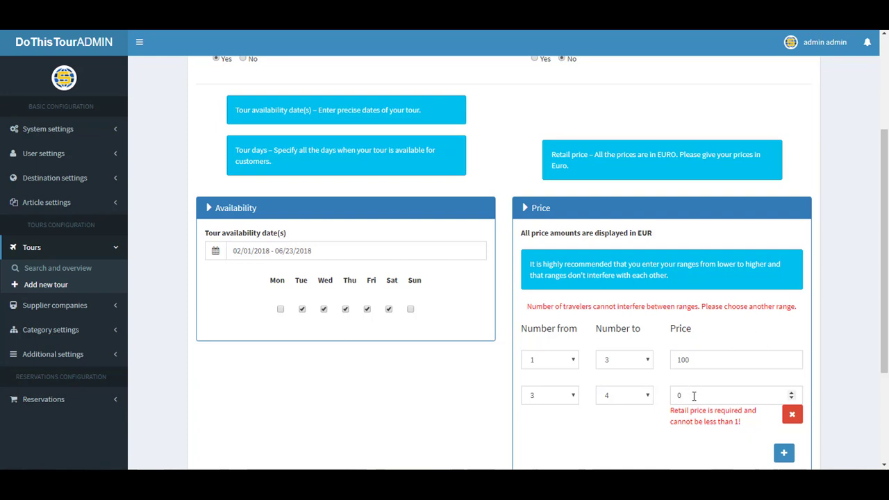
{"action": "left_click", "coordinate": [686, 396]}
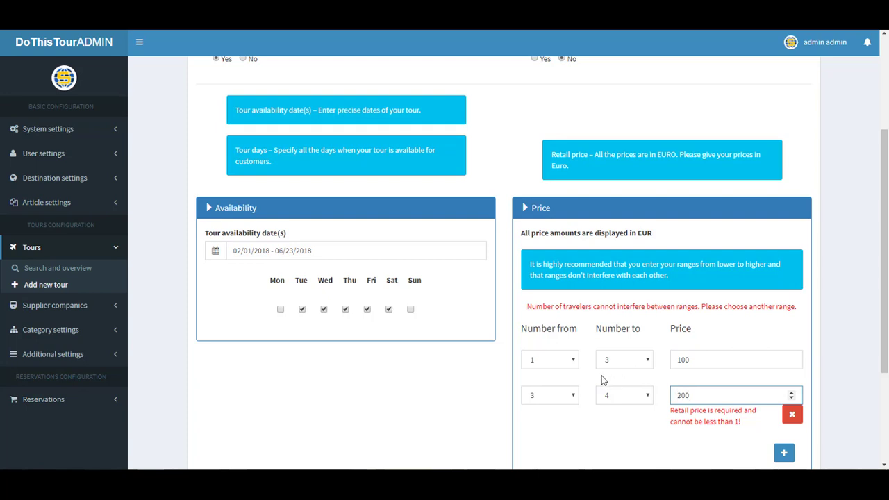
{"action": "left_click_drag", "start_coordinate": [693, 395], "coordinate": [680, 395]}
{"action": "type", "text": "80"}
{"action": "left_click", "coordinate": [611, 399]}
{"action": "left_click", "coordinate": [552, 396]}
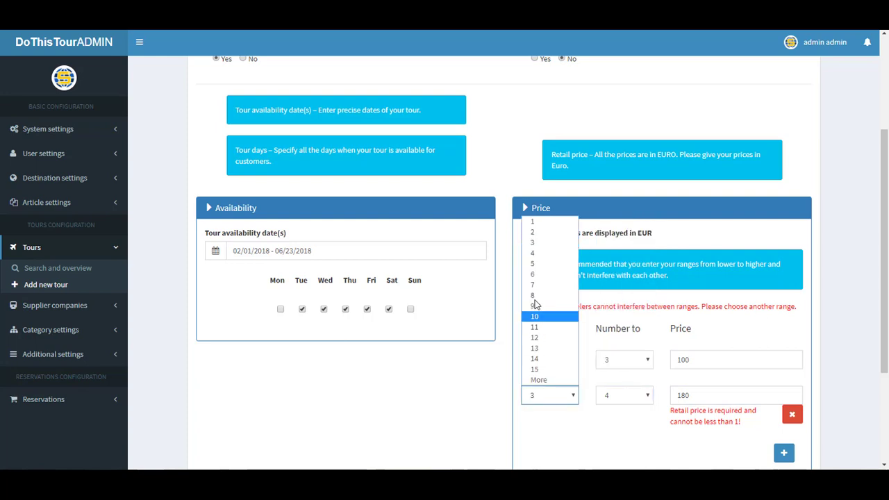
{"action": "left_click", "coordinate": [549, 253]}
Add another availability and price period, then remove the extra block
{"action": "scroll", "coordinate": [657, 377], "scroll_direction": "up", "scroll_amount": 3}
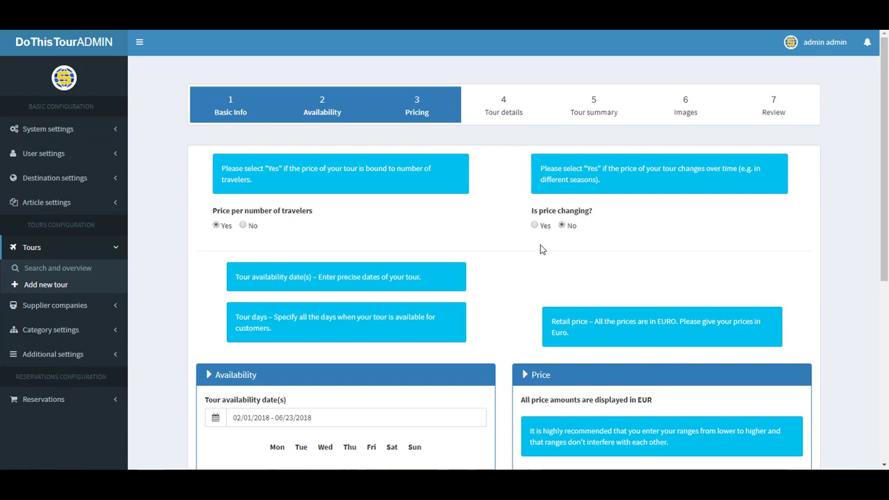
{"action": "scroll", "coordinate": [554, 256], "scroll_direction": "down", "scroll_amount": 5}
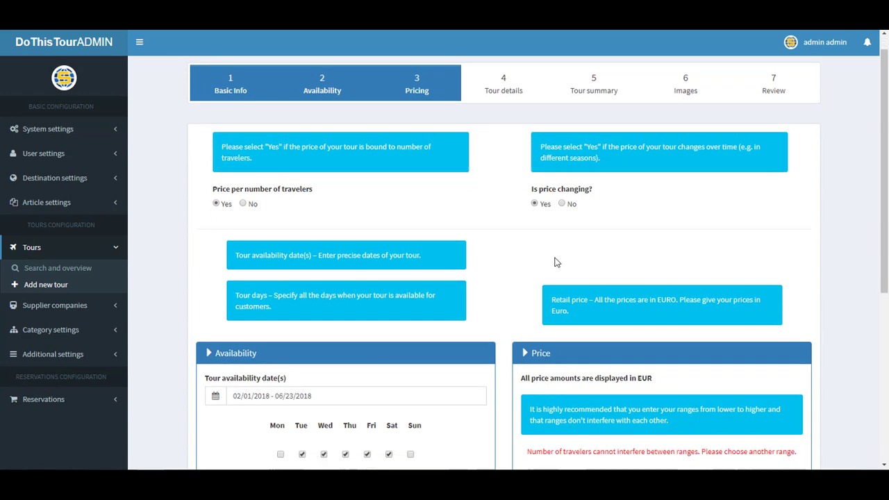
{"action": "left_click", "coordinate": [793, 345]}
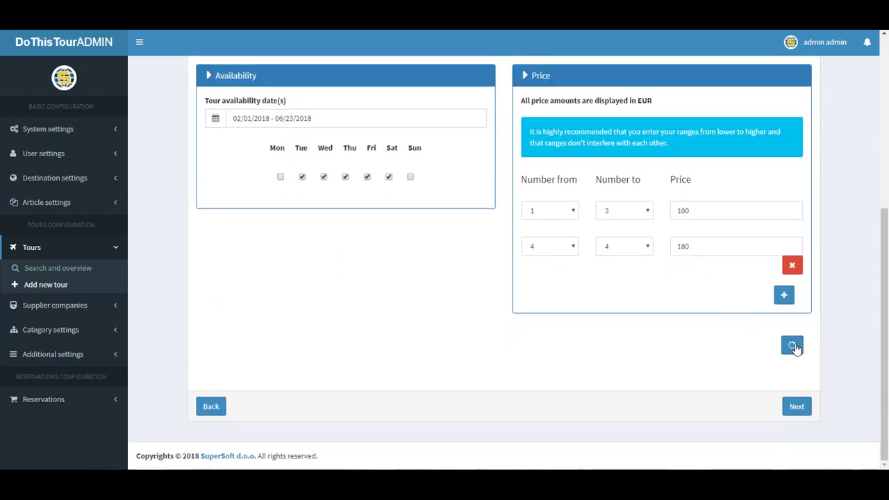
{"action": "scroll", "coordinate": [687, 339], "scroll_direction": "down", "scroll_amount": 2}
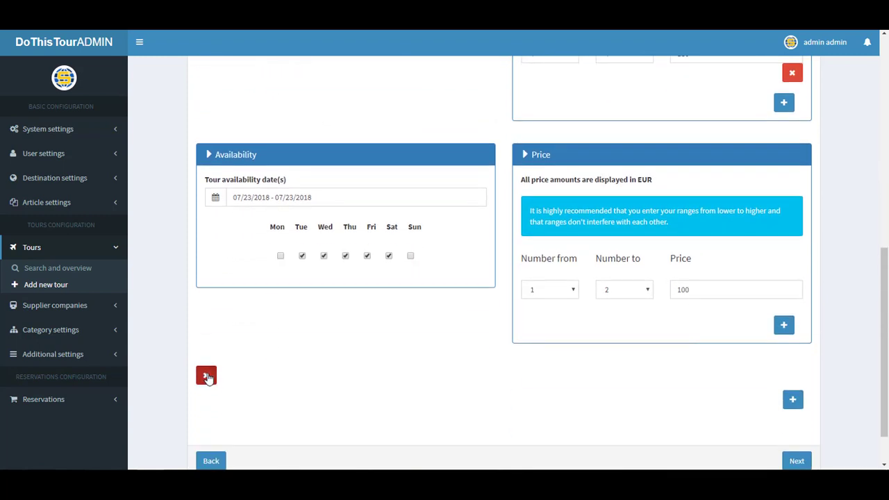
{"action": "left_click", "coordinate": [205, 376]}
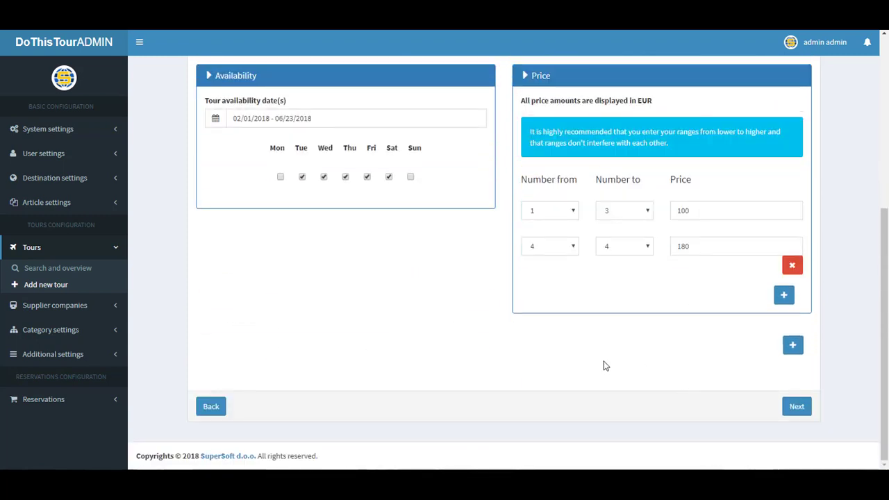
Go on to Tour details and add Lunch as an extra option priced at 20 EUR
{"action": "left_click", "coordinate": [796, 410]}
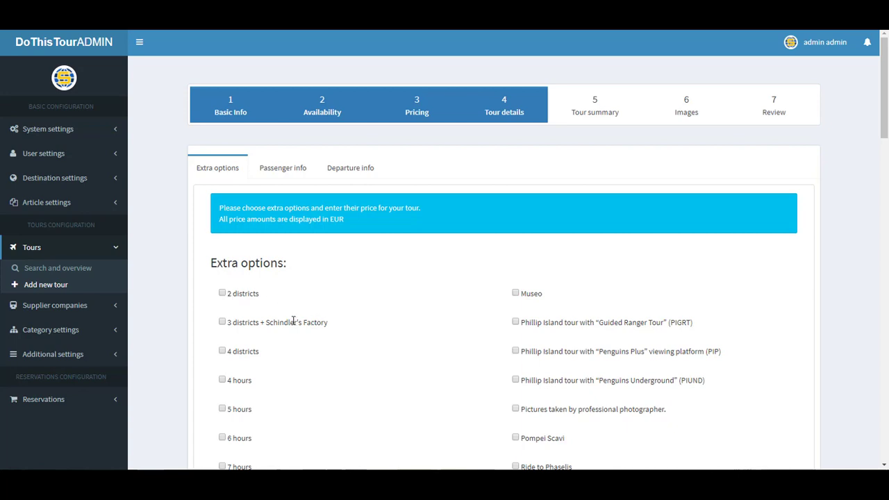
{"action": "scroll", "coordinate": [293, 321], "scroll_direction": "down", "scroll_amount": 20}
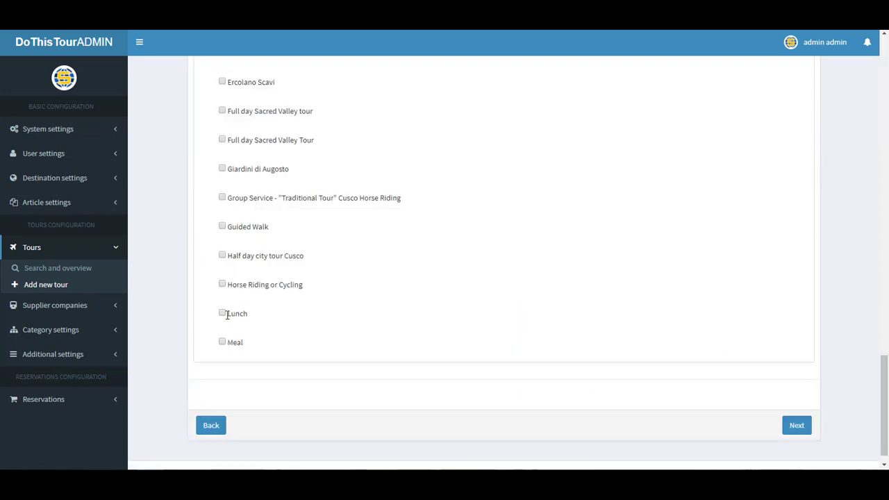
{"action": "left_click", "coordinate": [223, 314]}
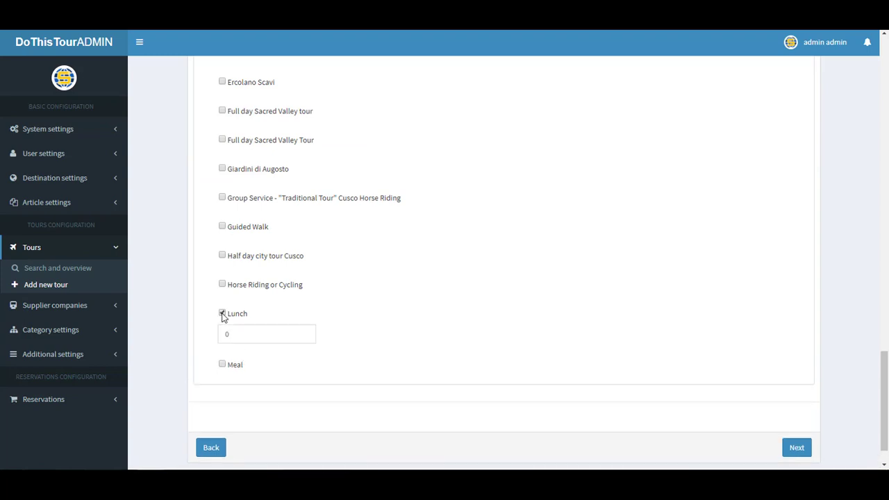
{"action": "left_click", "coordinate": [236, 334]}
{"action": "left_click_drag", "start_coordinate": [236, 335], "coordinate": [219, 334]}
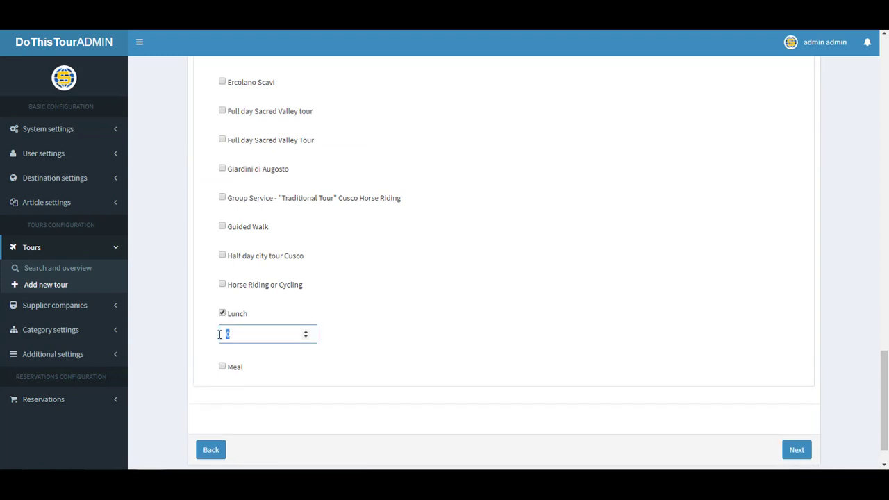
{"action": "type", "text": "20"}
{"action": "left_click", "coordinate": [361, 327]}
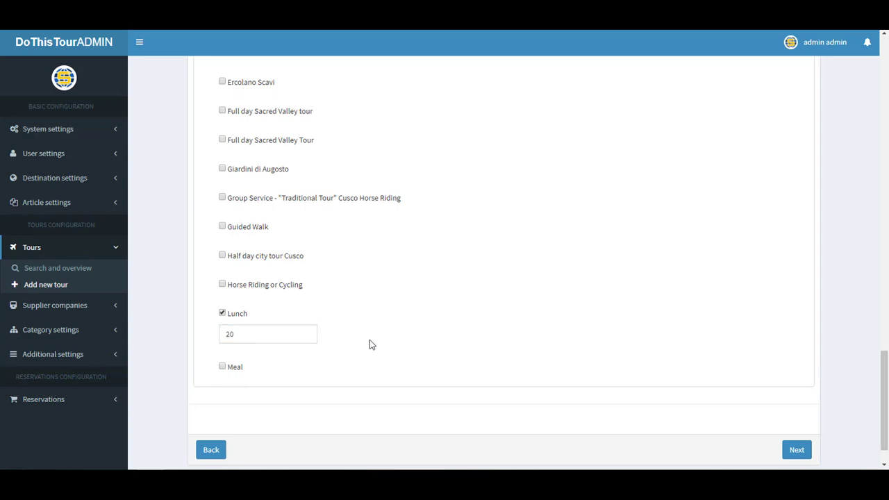
Show the Required passenger info choices
{"action": "scroll", "coordinate": [436, 343], "scroll_direction": "up", "scroll_amount": 15}
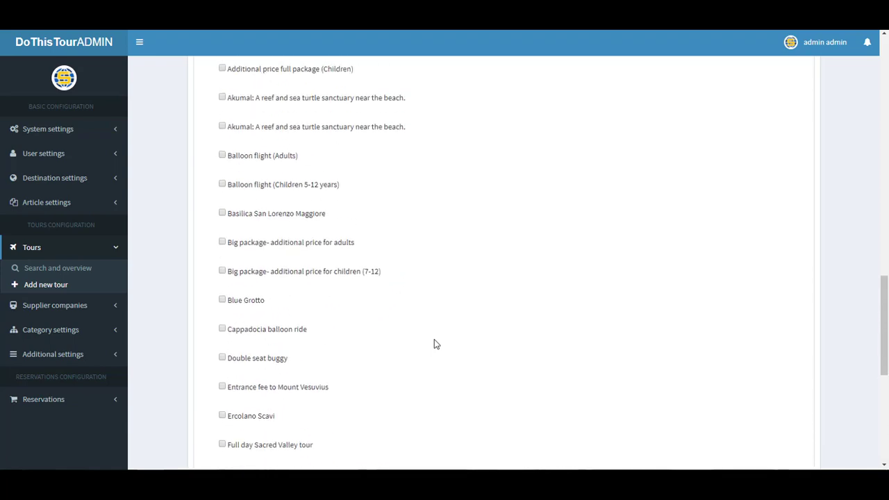
{"action": "scroll", "coordinate": [436, 343], "scroll_direction": "up", "scroll_amount": 5}
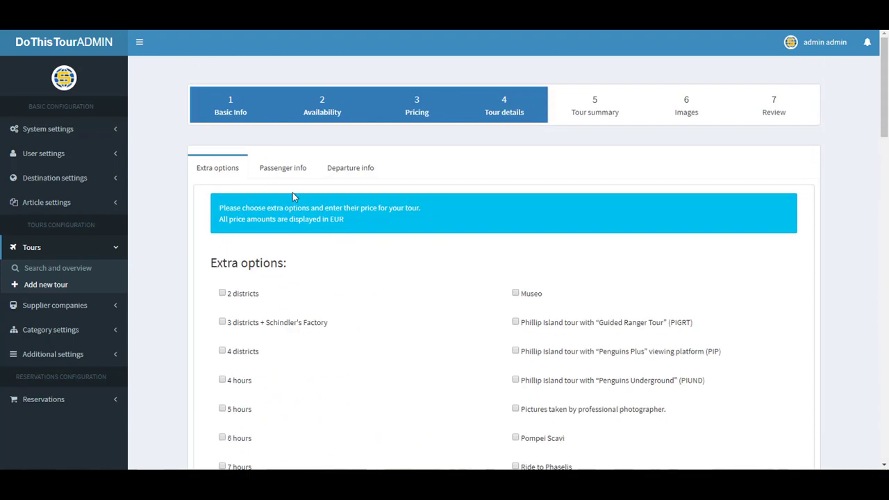
{"action": "left_click", "coordinate": [280, 170]}
{"action": "scroll", "coordinate": [375, 288], "scroll_direction": "down", "scroll_amount": 1}
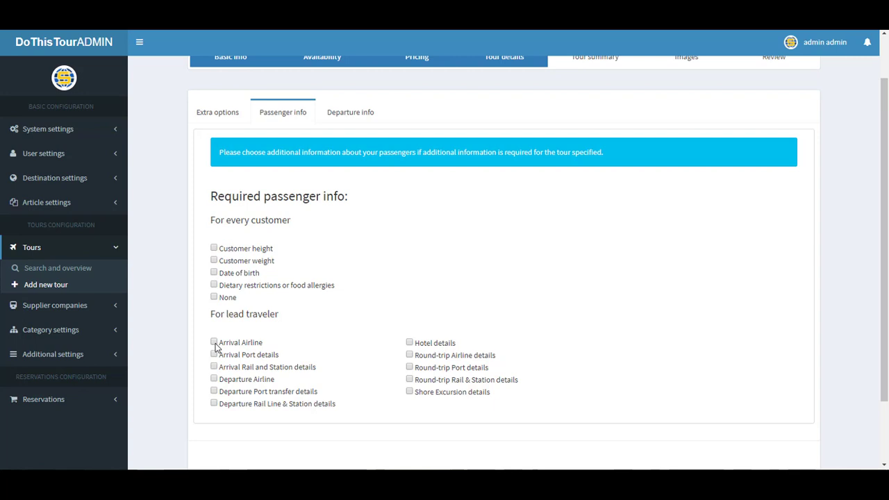
Require the arrival airline and set departure from Mostar, Musala Square at 10:00, then continue
{"action": "left_click", "coordinate": [215, 344]}
{"action": "left_click", "coordinate": [339, 116]}
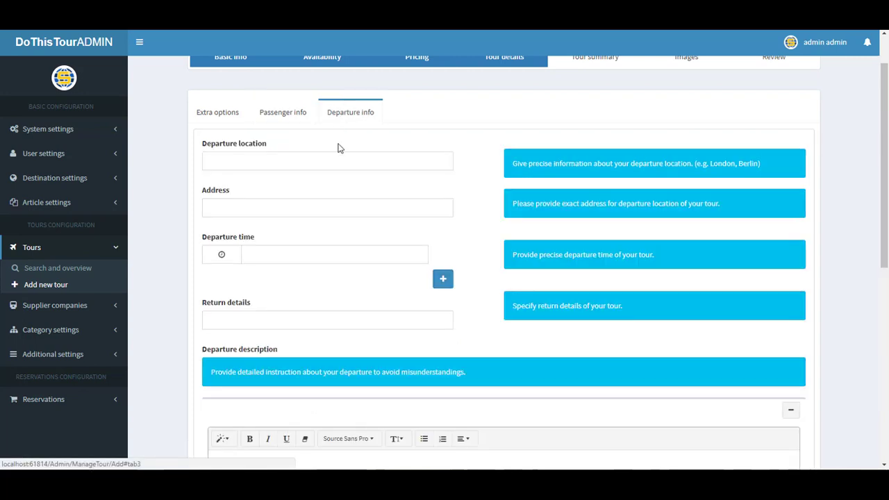
{"action": "left_click", "coordinate": [304, 163]}
{"action": "left_click", "coordinate": [278, 176]}
{"action": "left_click", "coordinate": [258, 213]}
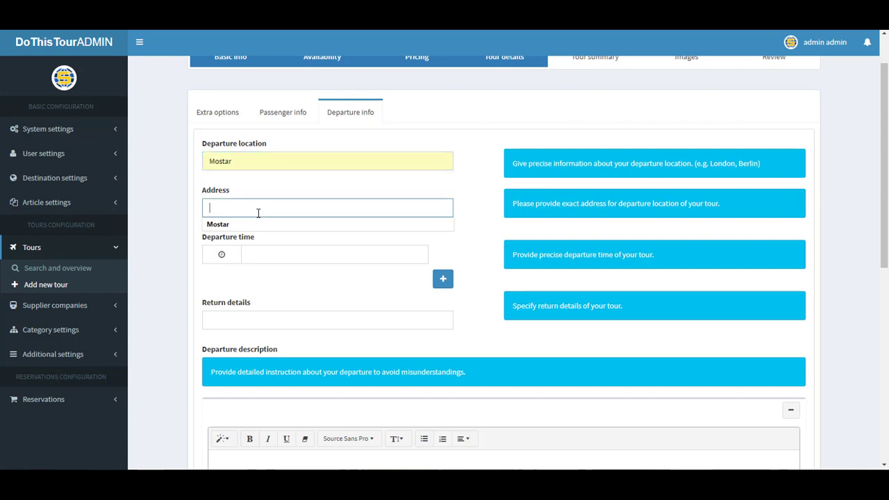
{"action": "left_click", "coordinate": [261, 222]}
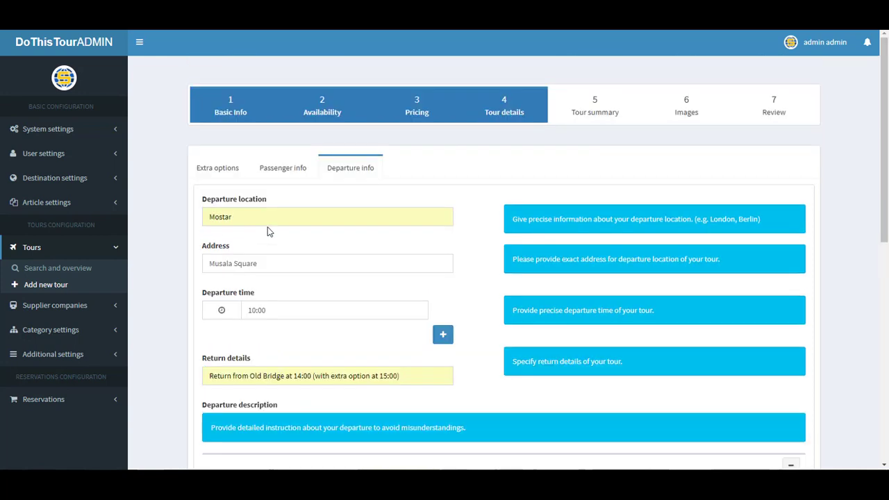
{"action": "scroll", "coordinate": [295, 237], "scroll_direction": "down", "scroll_amount": 3}
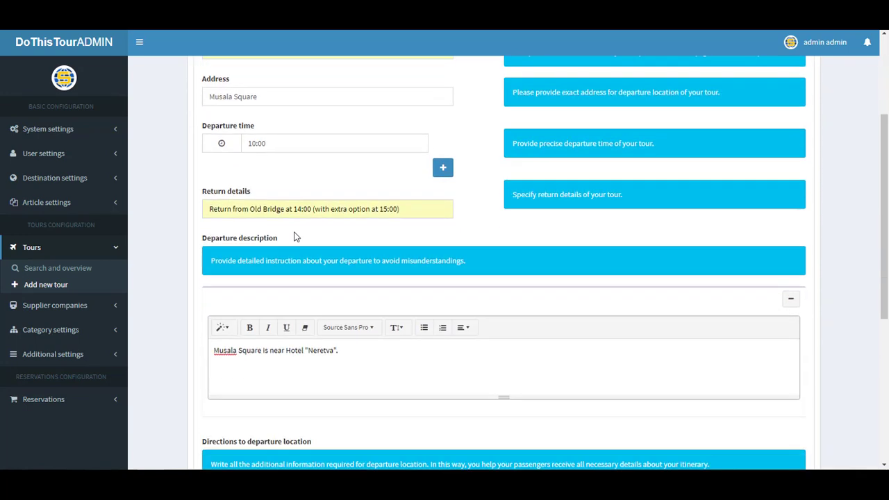
{"action": "scroll", "coordinate": [295, 237], "scroll_direction": "down", "scroll_amount": 5}
{"action": "left_click", "coordinate": [795, 410]}
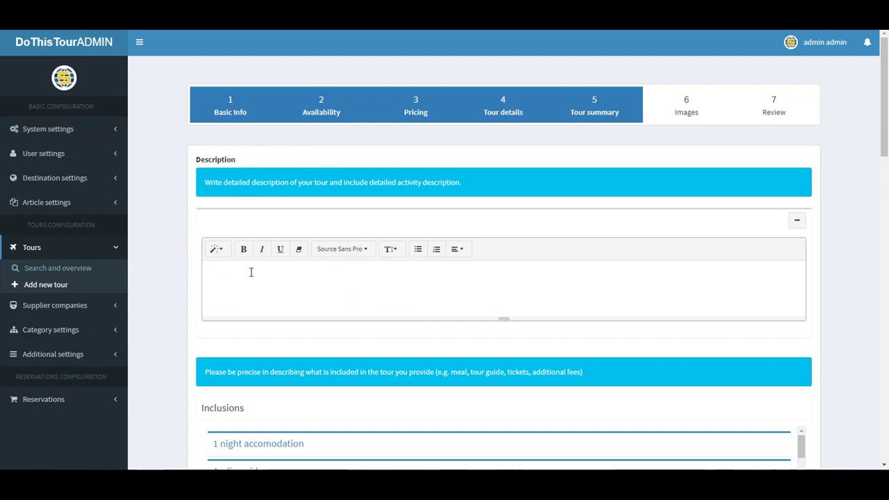
Review the Stari Most description, '1 night accomodation' inclusion and additional info, then proceed to Images
{"action": "scroll", "coordinate": [251, 273], "scroll_direction": "down", "scroll_amount": 2}
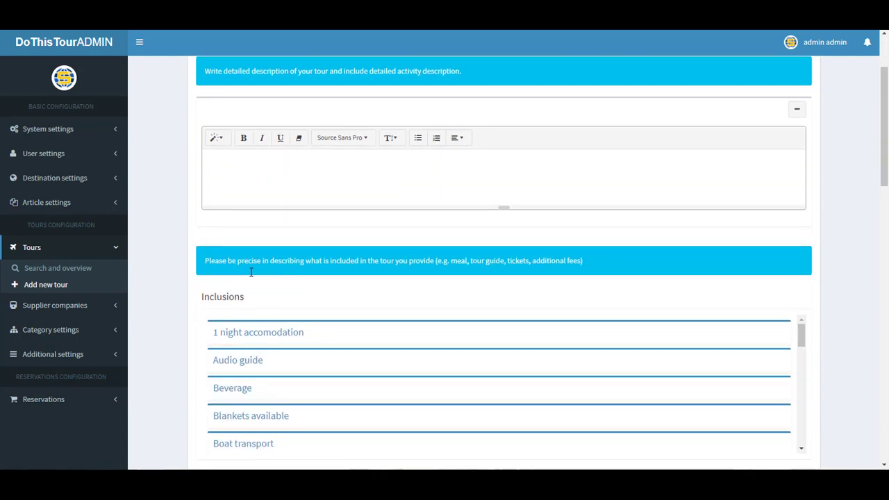
{"action": "scroll", "coordinate": [238, 306], "scroll_direction": "down", "scroll_amount": 1}
{"action": "scroll", "coordinate": [252, 282], "scroll_direction": "down", "scroll_amount": 3}
{"action": "scroll", "coordinate": [178, 313], "scroll_direction": "down", "scroll_amount": 2}
{"action": "scroll", "coordinate": [177, 313], "scroll_direction": "down", "scroll_amount": 5}
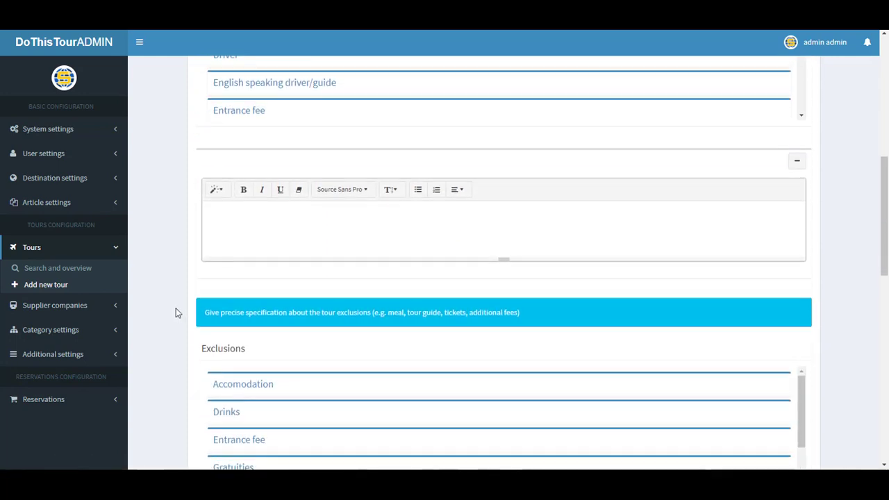
{"action": "scroll", "coordinate": [175, 325], "scroll_direction": "down", "scroll_amount": 7}
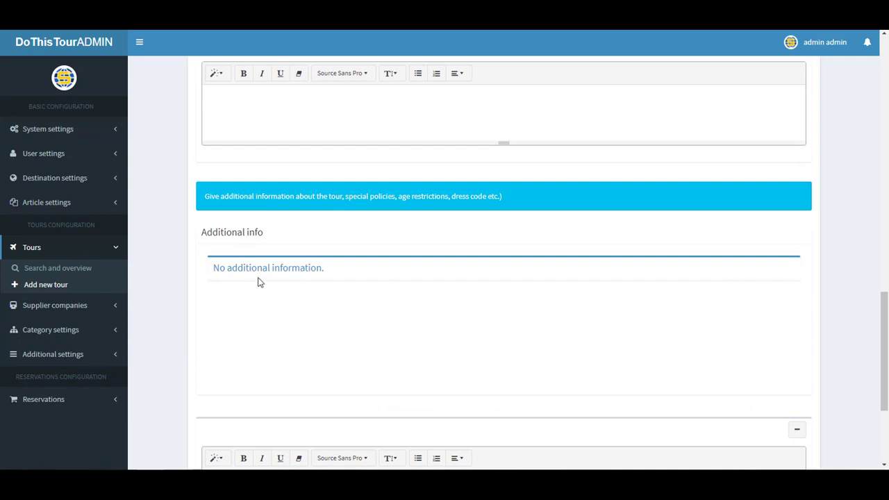
{"action": "scroll", "coordinate": [246, 317], "scroll_direction": "down", "scroll_amount": 3}
{"action": "scroll", "coordinate": [218, 291], "scroll_direction": "up", "scroll_amount": 3}
{"action": "scroll", "coordinate": [218, 292], "scroll_direction": "down", "scroll_amount": 3}
{"action": "scroll", "coordinate": [195, 309], "scroll_direction": "up", "scroll_amount": 15}
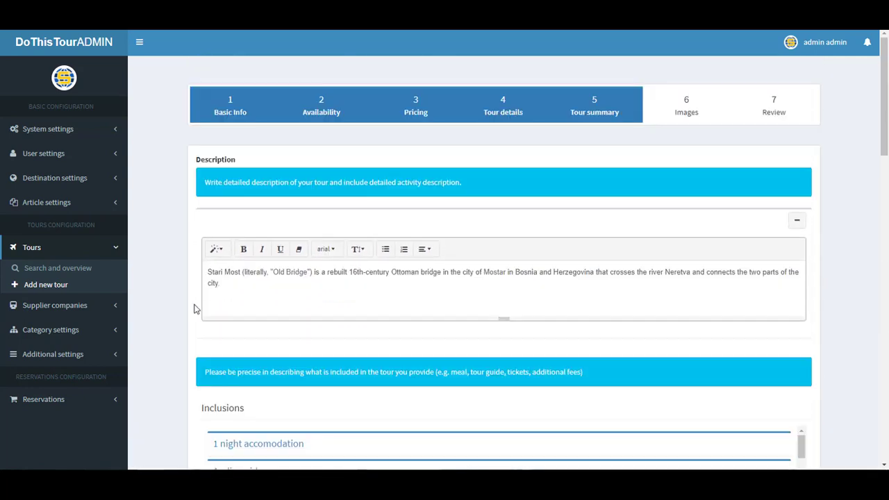
{"action": "scroll", "coordinate": [195, 309], "scroll_direction": "down", "scroll_amount": 10}
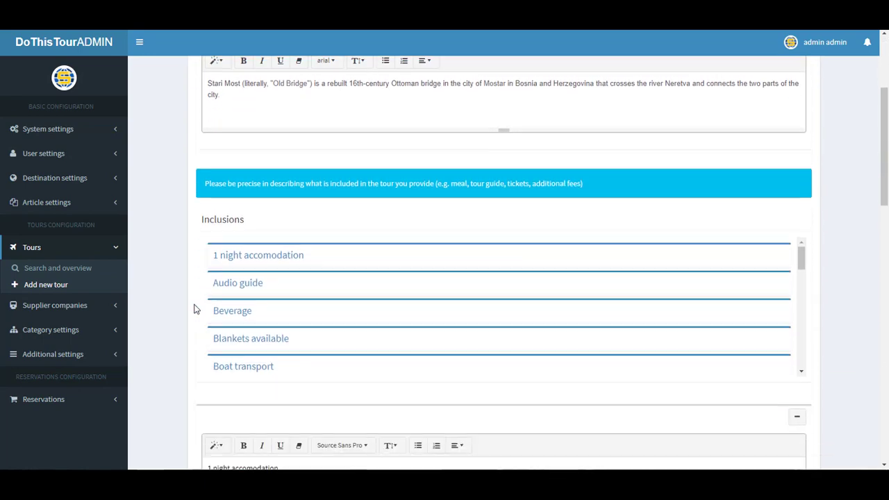
{"action": "scroll", "coordinate": [195, 309], "scroll_direction": "down", "scroll_amount": 5}
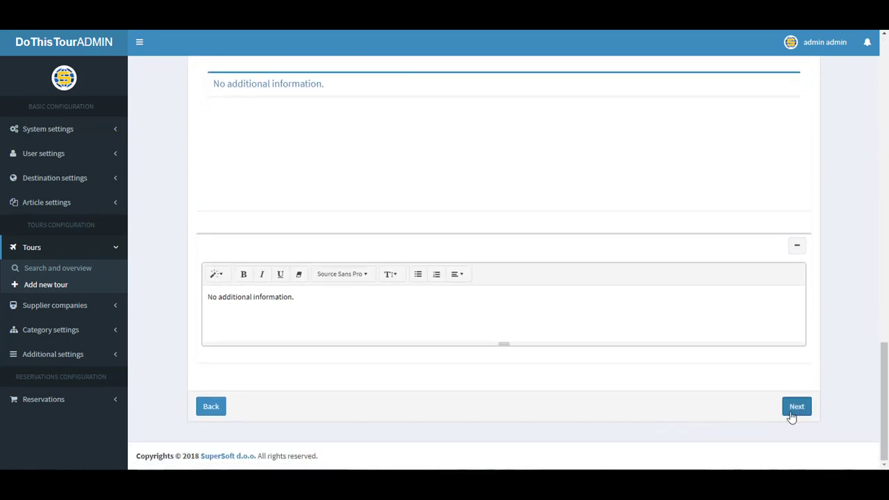
{"action": "left_click", "coordinate": [792, 408]}
Upload three Old Bridge photos from the Desktop, including Mostar_Old_Bridge_3.jpg
{"action": "left_click", "coordinate": [243, 277]}
{"action": "scroll", "coordinate": [56, 84], "scroll_direction": "up", "scroll_amount": 2}
{"action": "left_click", "coordinate": [45, 70]}
{"action": "left_click", "coordinate": [401, 82]}
{"action": "left_click", "coordinate": [129, 158], "text": "ctrl"}
{"action": "left_click", "coordinate": [198, 159], "text": "ctrl"}
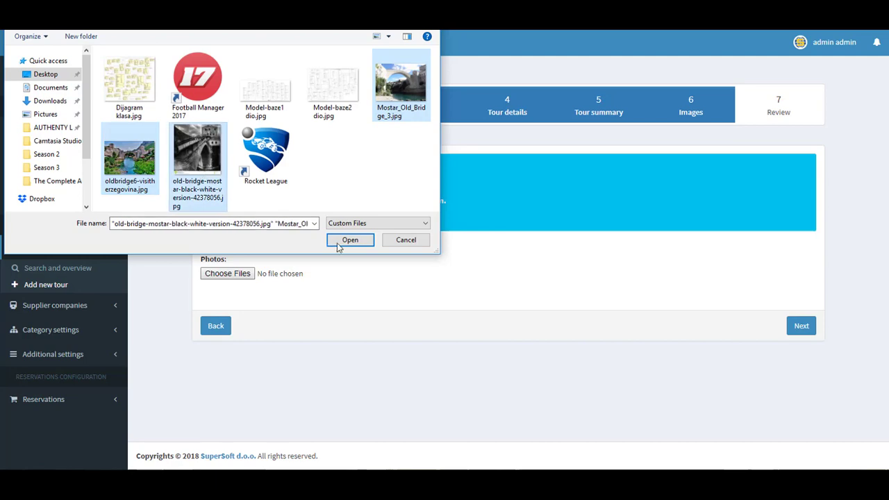
{"action": "left_click", "coordinate": [349, 240]}
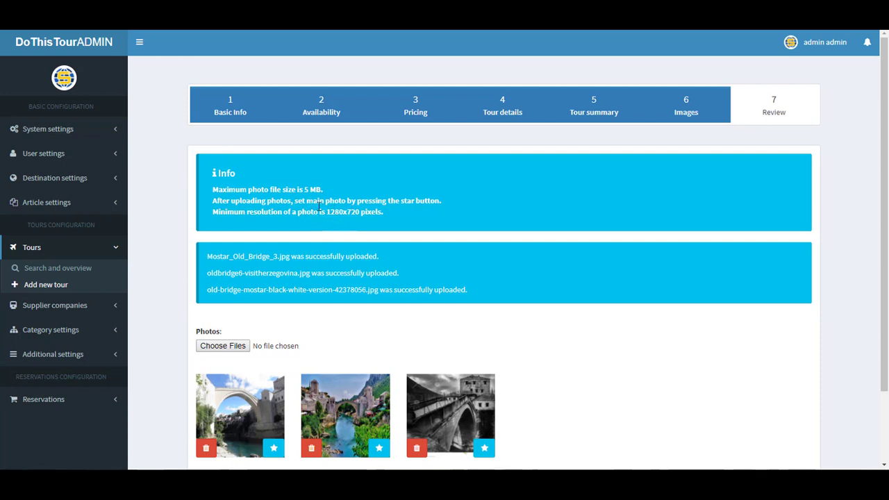
Make the first bridge photo the main photo, zoom out its crop, and save the thumbnail
{"action": "scroll", "coordinate": [359, 209], "scroll_direction": "down", "scroll_amount": 2}
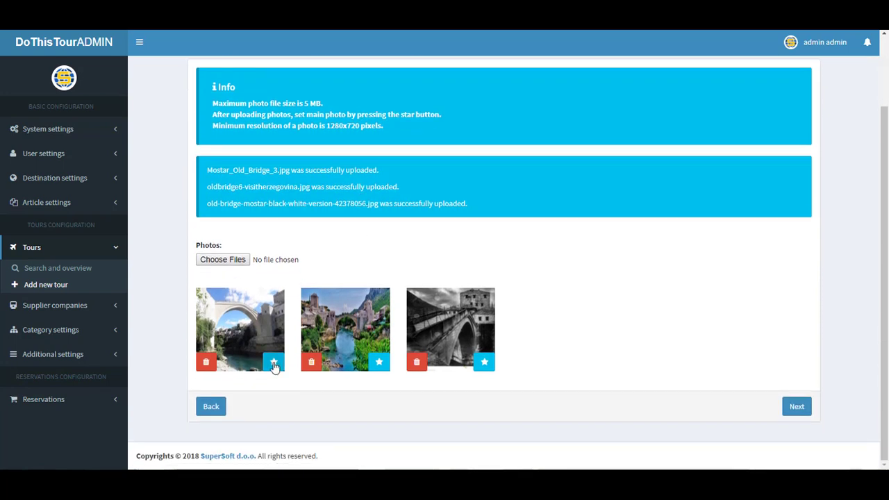
{"action": "left_click", "coordinate": [274, 364]}
{"action": "left_click_drag", "start_coordinate": [294, 329], "coordinate": [268, 330]}
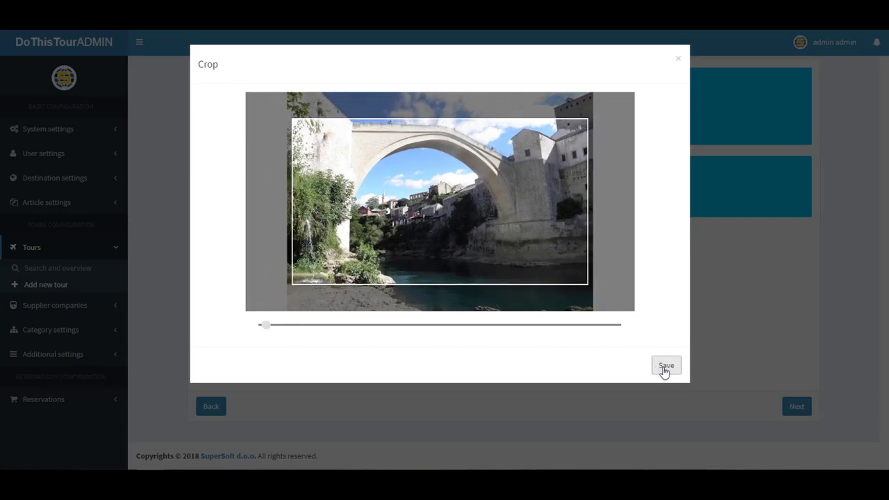
{"action": "left_click", "coordinate": [665, 366]}
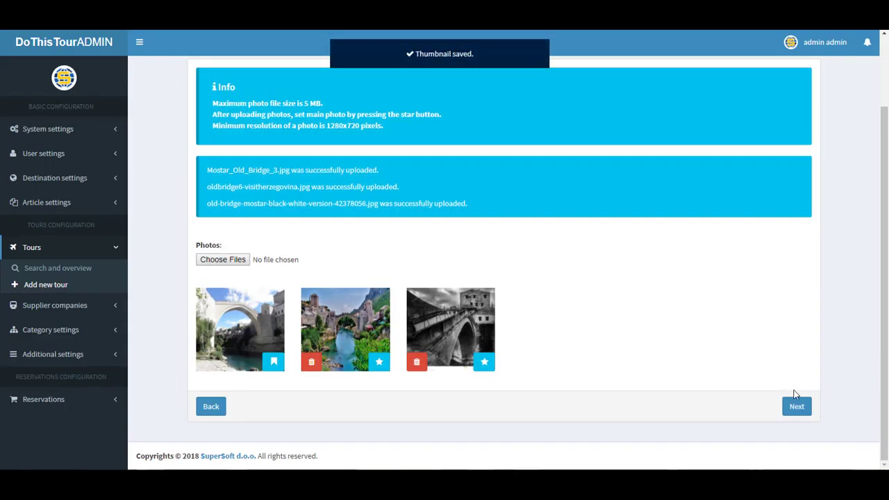
{"action": "left_click", "coordinate": [797, 409]}
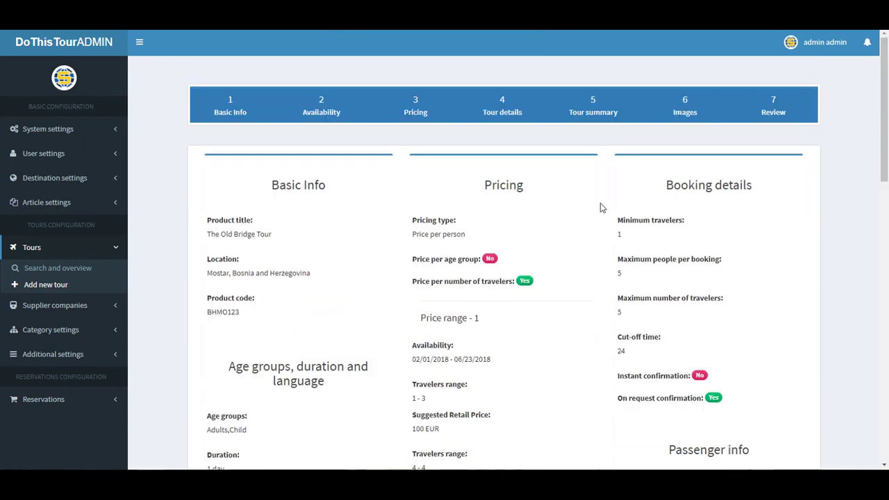
Review The Old Bridge Tour's entered details and photos, then finish creating it
{"action": "scroll", "coordinate": [384, 236], "scroll_direction": "down", "scroll_amount": 1}
{"action": "scroll", "coordinate": [384, 238], "scroll_direction": "down", "scroll_amount": 6}
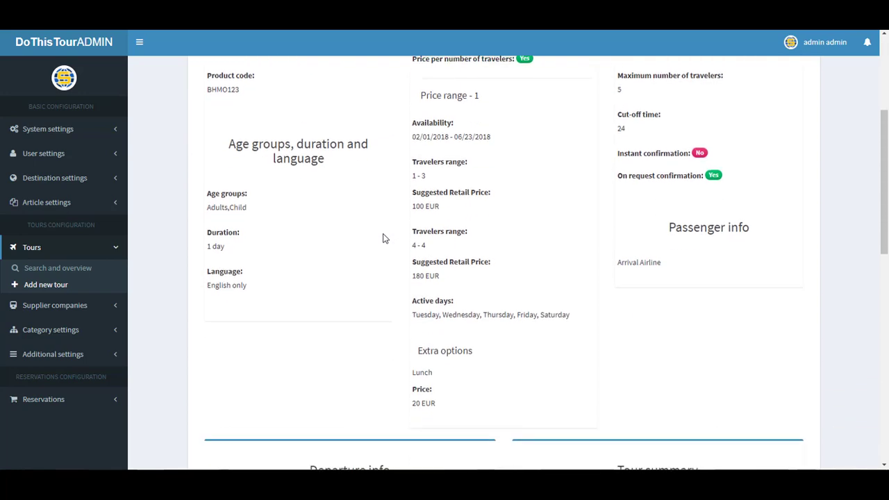
{"action": "scroll", "coordinate": [385, 238], "scroll_direction": "down", "scroll_amount": 6}
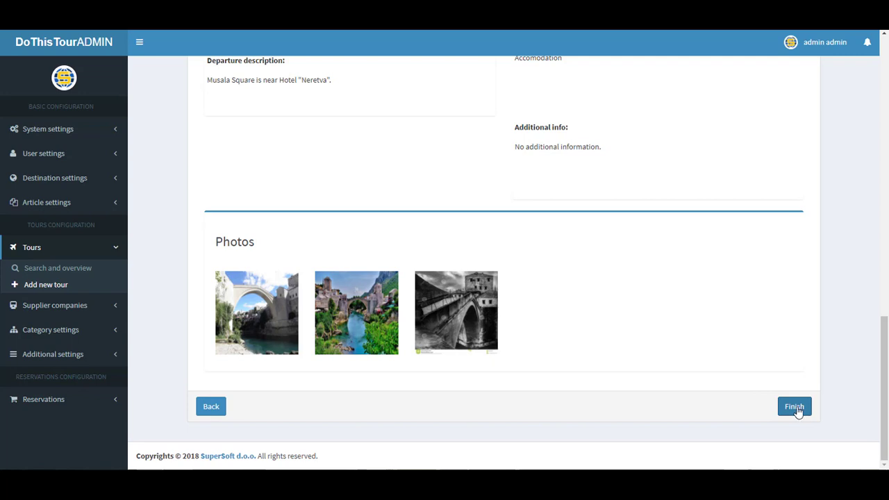
{"action": "left_click", "coordinate": [796, 409]}
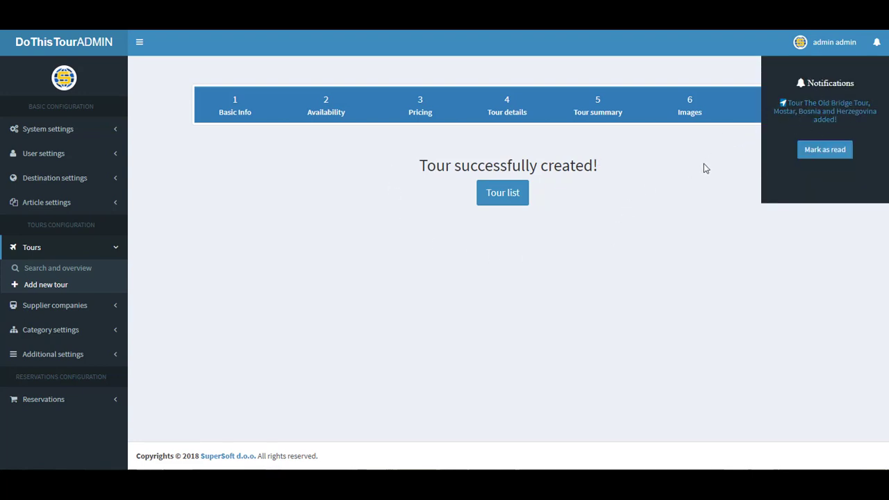
Dismiss the notifications panel and go to the Tours overview list
{"action": "left_click", "coordinate": [878, 45]}
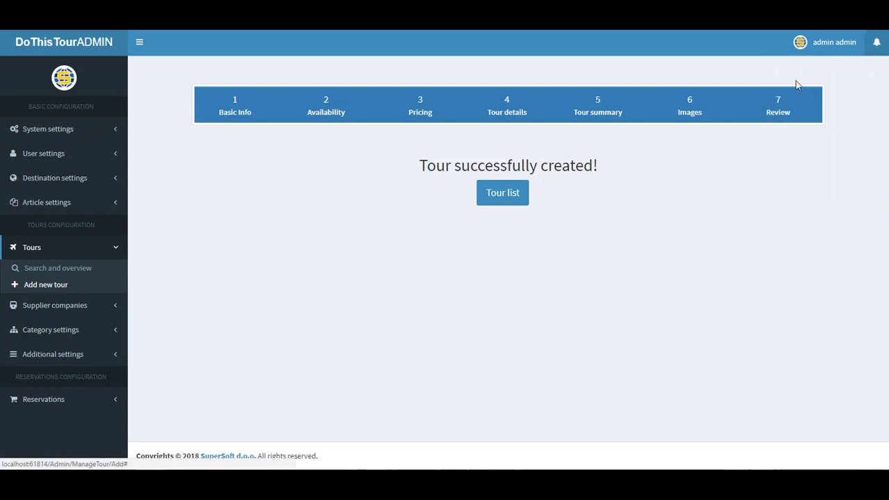
{"action": "left_click", "coordinate": [495, 197]}
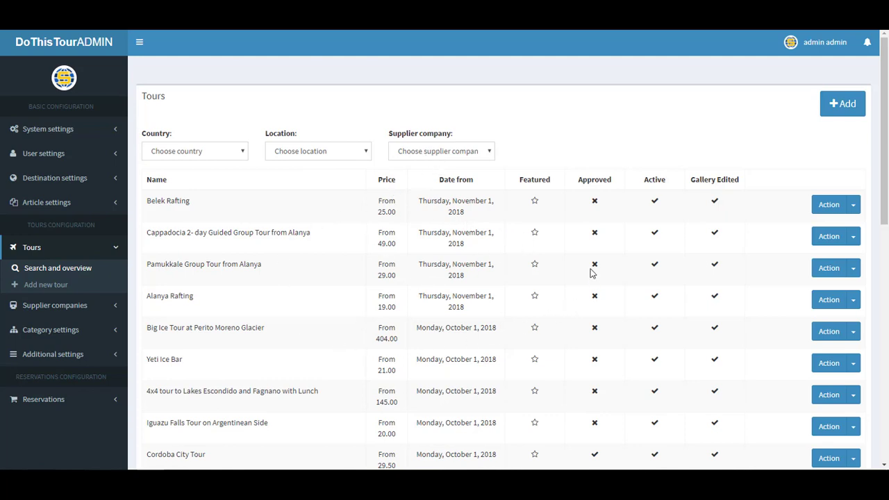
{"action": "scroll", "coordinate": [532, 224], "scroll_direction": "down", "scroll_amount": 5}
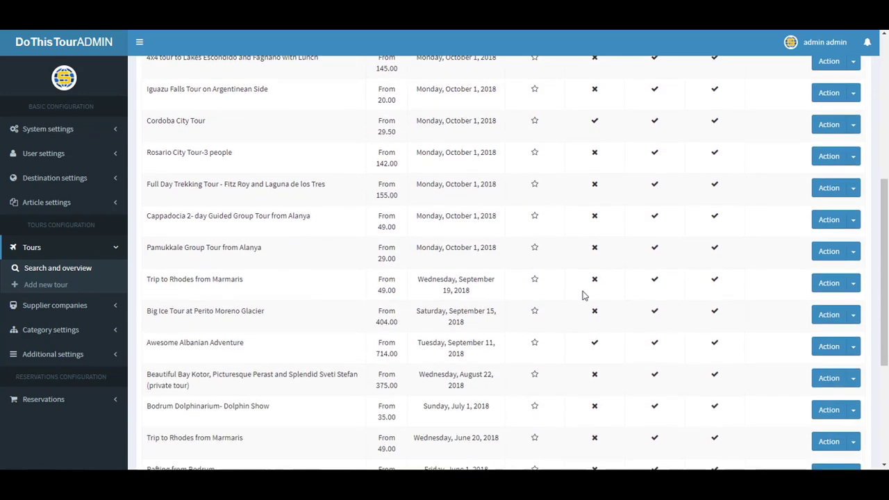
{"action": "scroll", "coordinate": [590, 326], "scroll_direction": "down", "scroll_amount": 4}
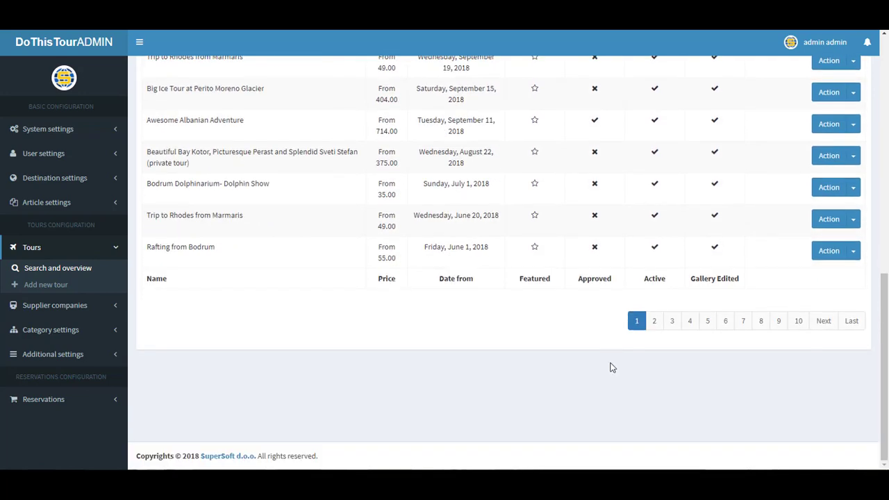
{"action": "left_click", "coordinate": [654, 323]}
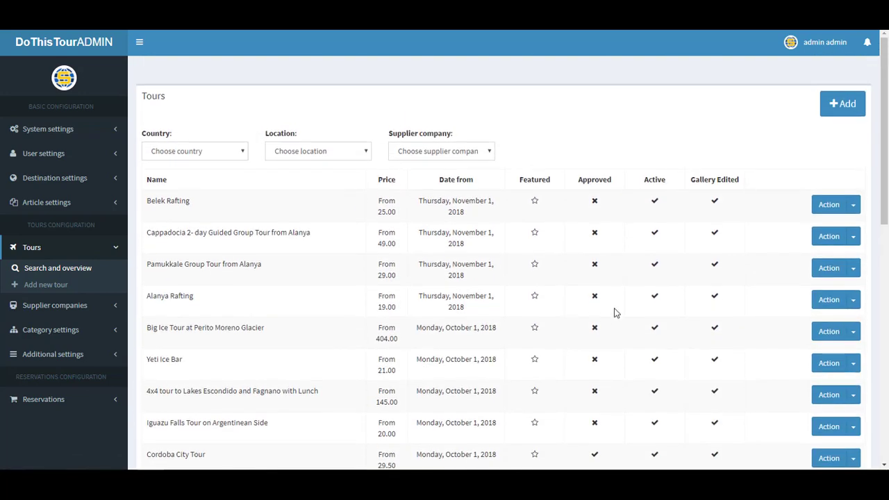
{"action": "left_click", "coordinate": [853, 206]}
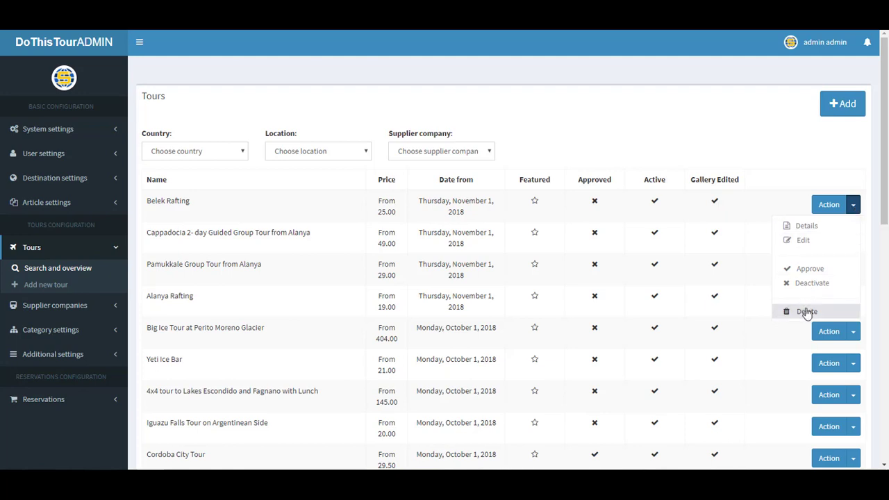
{"action": "left_click", "coordinate": [757, 176]}
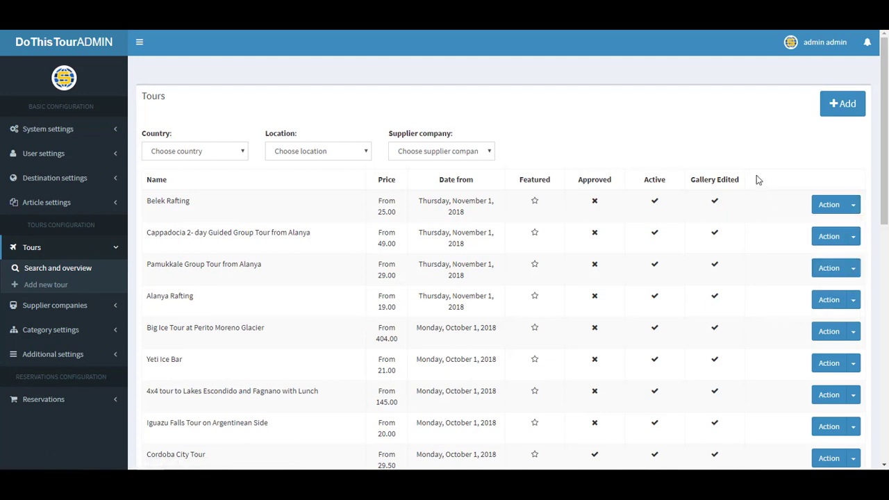
Open Tours > Search and overview in the Supplier panel and expand the Country filter
{"action": "left_click", "coordinate": [99, 52]}
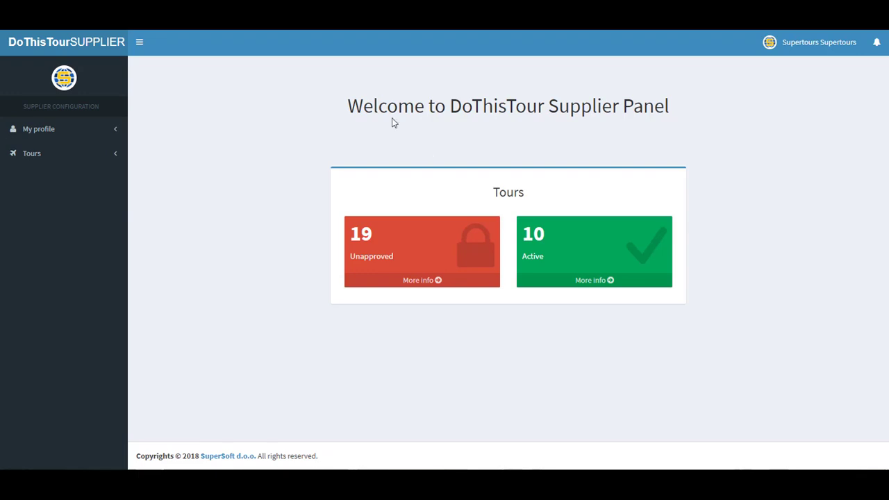
{"action": "left_click", "coordinate": [25, 153]}
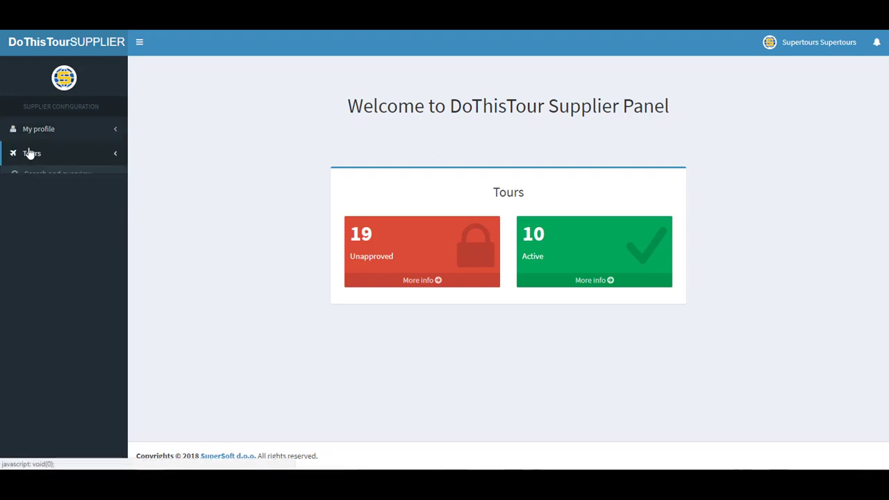
{"action": "left_click", "coordinate": [49, 182]}
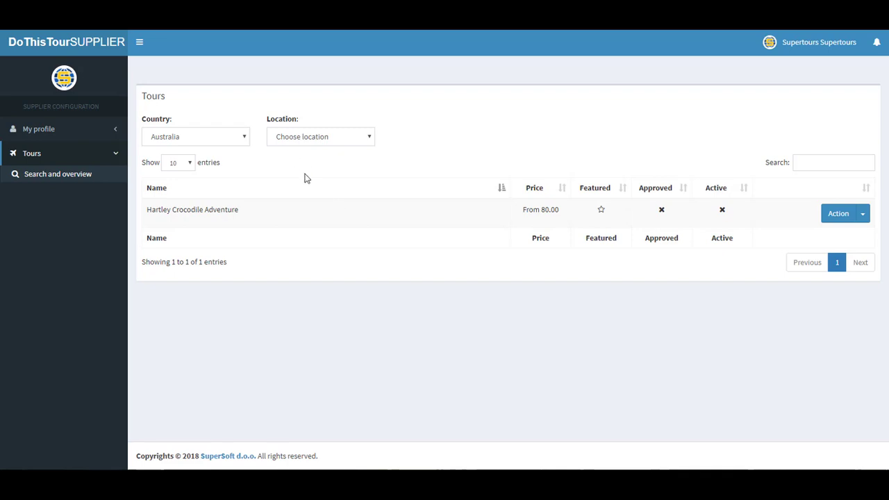
{"action": "left_click", "coordinate": [220, 142]}
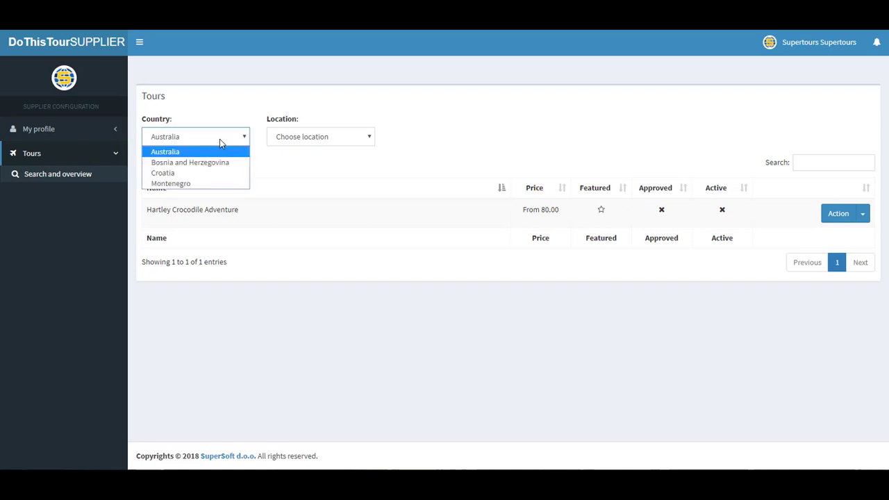
Filter tours to Bosnia and Herzegovina and view the first Mostar tour's details
{"action": "left_click", "coordinate": [217, 163]}
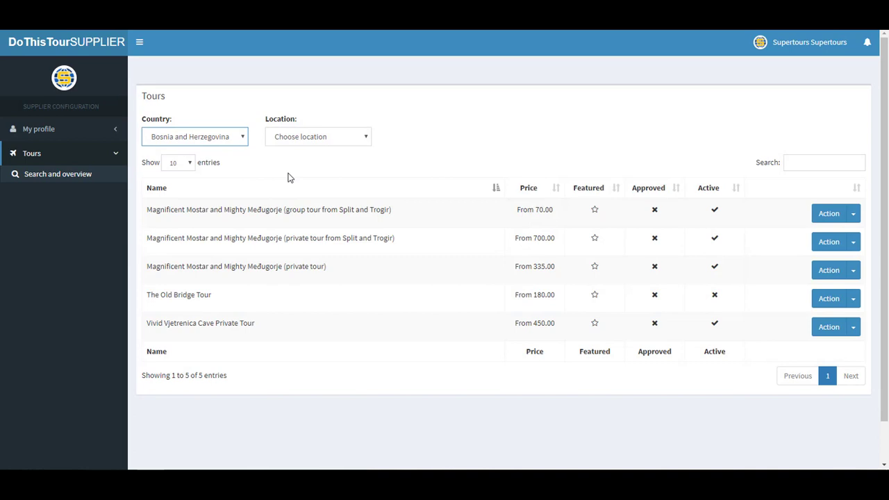
{"action": "left_click", "coordinate": [853, 215]}
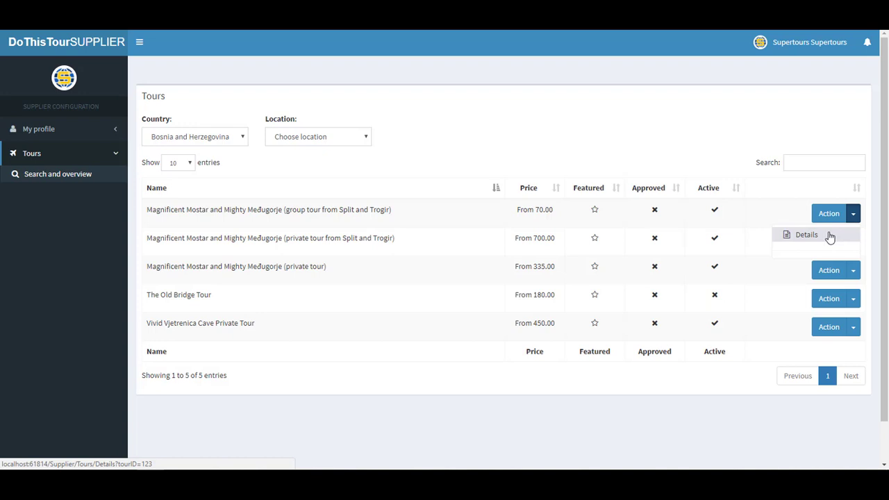
{"action": "left_click", "coordinate": [830, 237]}
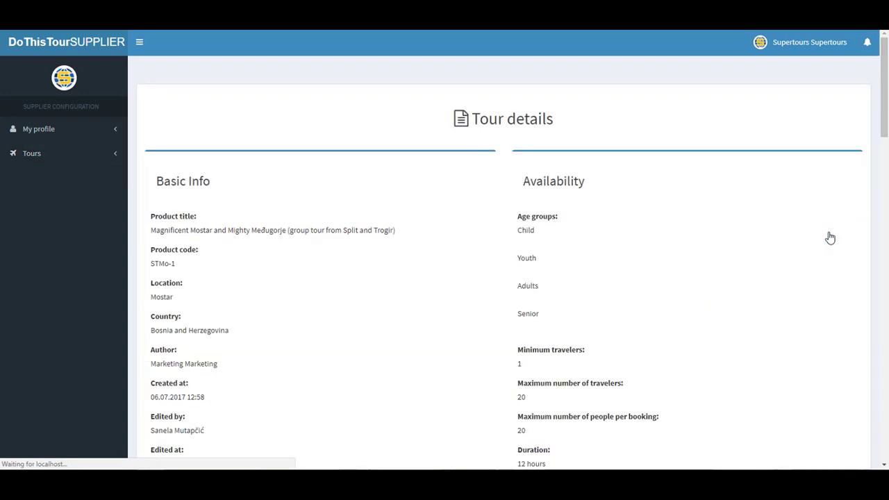
Look through the tour details, return to the supplier dashboard, and move to the Zaključak slide
{"action": "scroll", "coordinate": [665, 218], "scroll_direction": "down", "scroll_amount": 4}
{"action": "scroll", "coordinate": [665, 219], "scroll_direction": "down", "scroll_amount": 10}
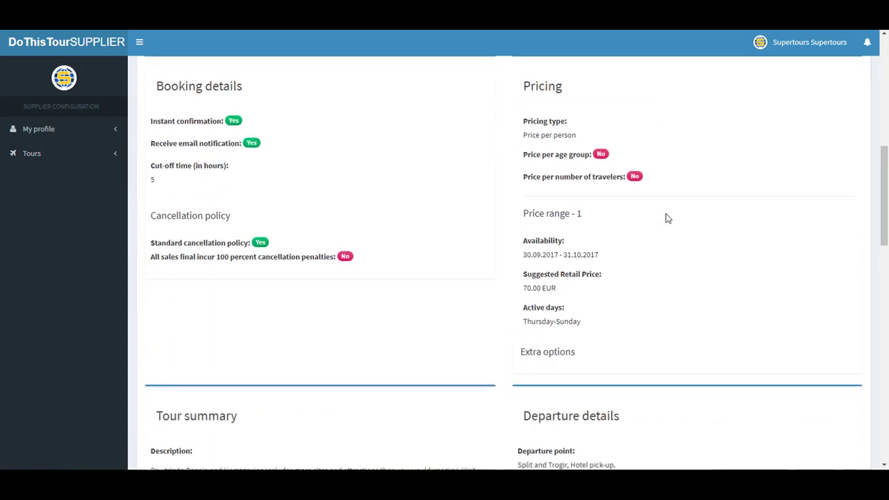
{"action": "scroll", "coordinate": [665, 219], "scroll_direction": "down", "scroll_amount": 6}
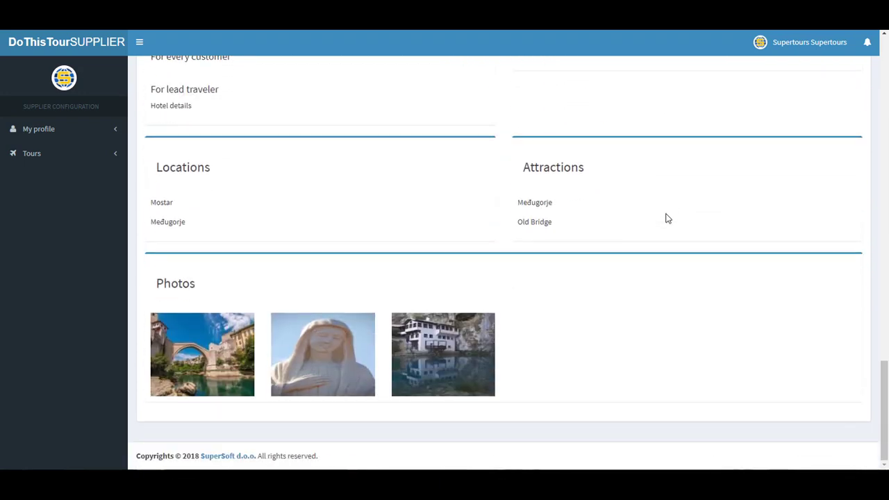
{"action": "scroll", "coordinate": [666, 218], "scroll_direction": "up", "scroll_amount": 15}
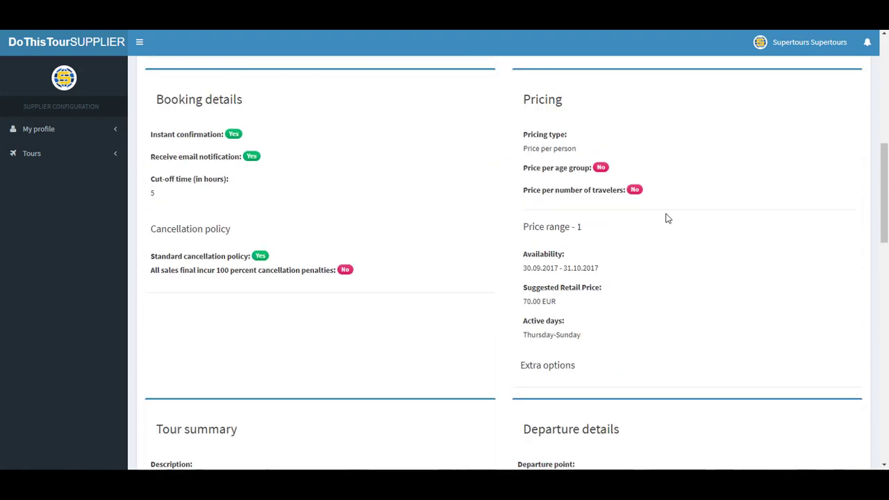
{"action": "scroll", "coordinate": [666, 219], "scroll_direction": "up", "scroll_amount": 3}
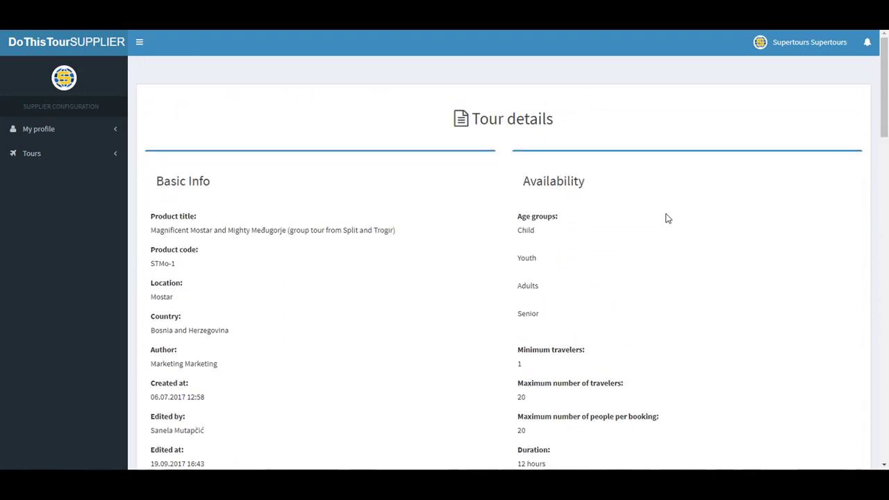
{"action": "left_click", "coordinate": [81, 49]}
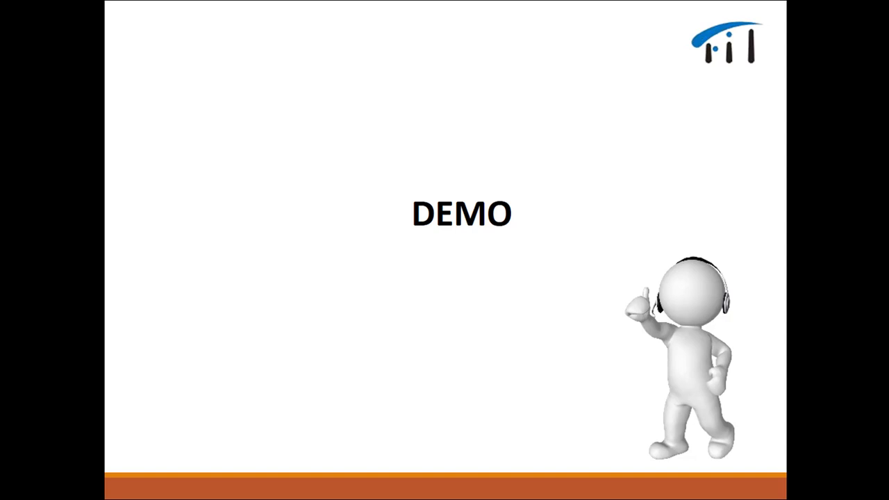
{"action": "key", "text": "Right"}
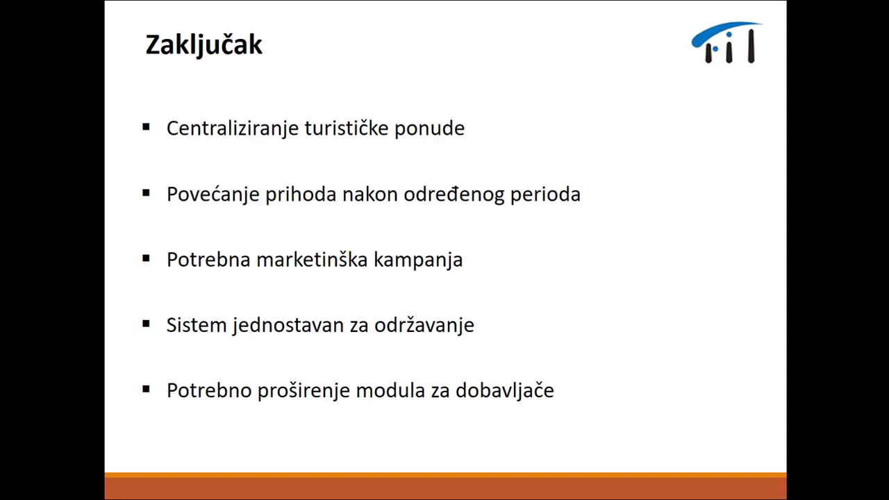